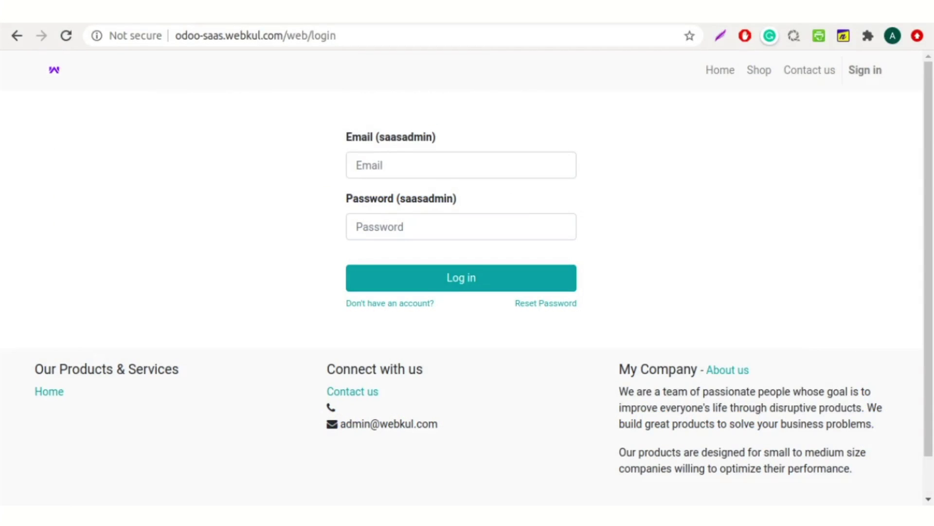
- Sign in to the SaaS server with the admin login and password
{"action": "left_click", "coordinate": [356, 165]}
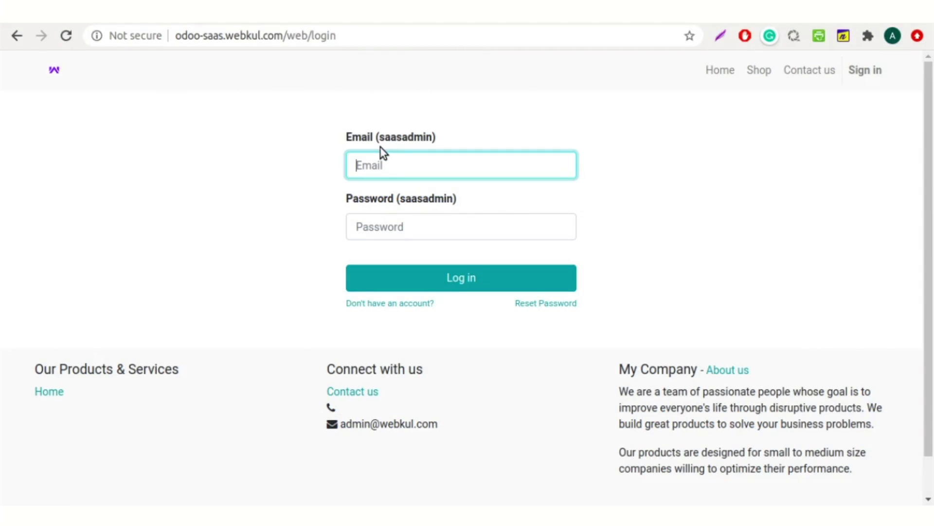
{"action": "type", "text": "saasadmin"}
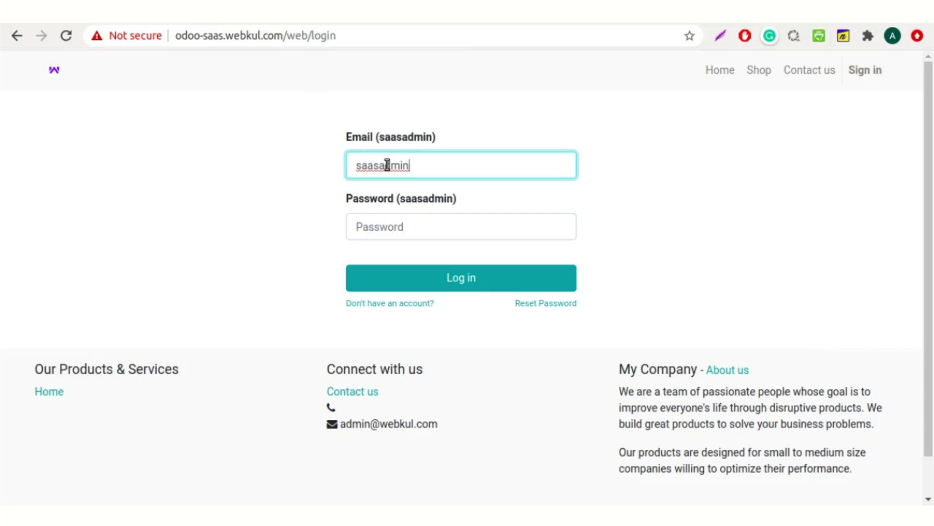
{"action": "left_click", "coordinate": [400, 227]}
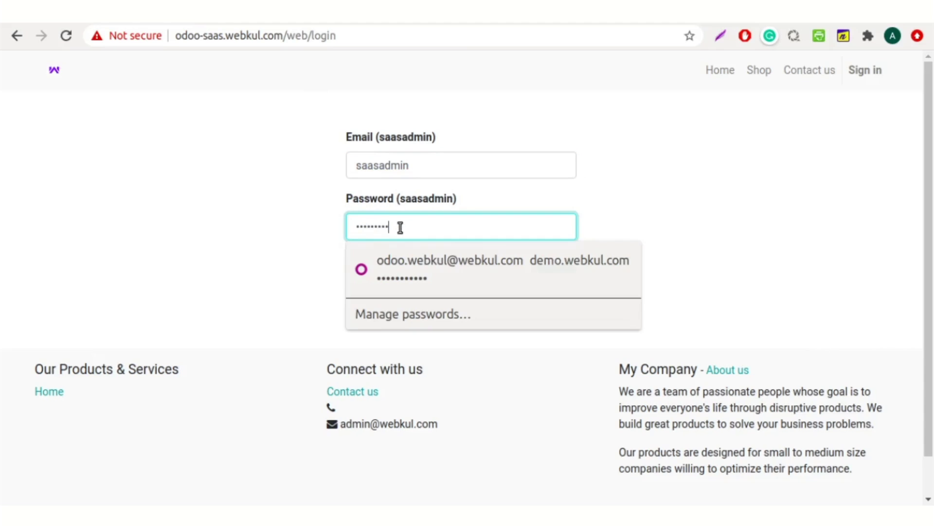
{"action": "left_click", "coordinate": [425, 280]}
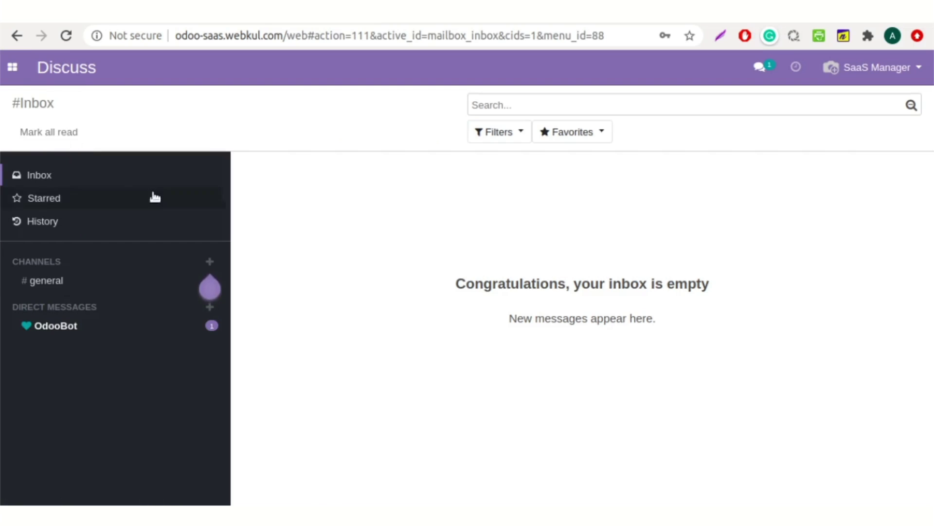
- Go to SaaS KIT's Configuration > Modules list and start a new module record
{"action": "left_click", "coordinate": [11, 74]}
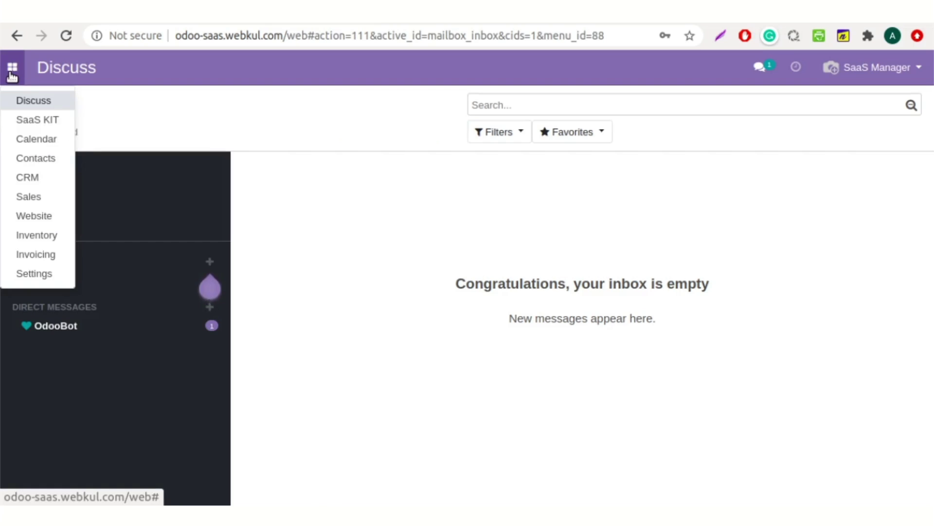
{"action": "left_click", "coordinate": [54, 125]}
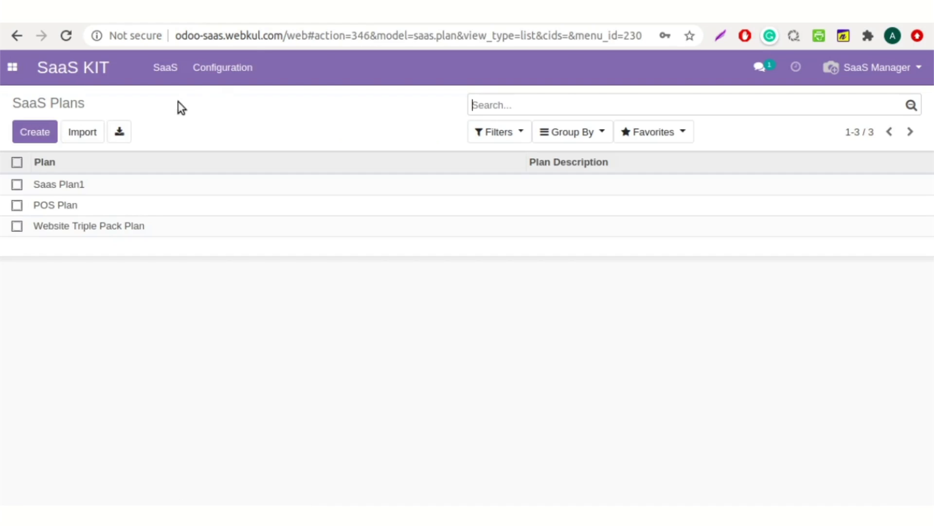
{"action": "left_click", "coordinate": [221, 78]}
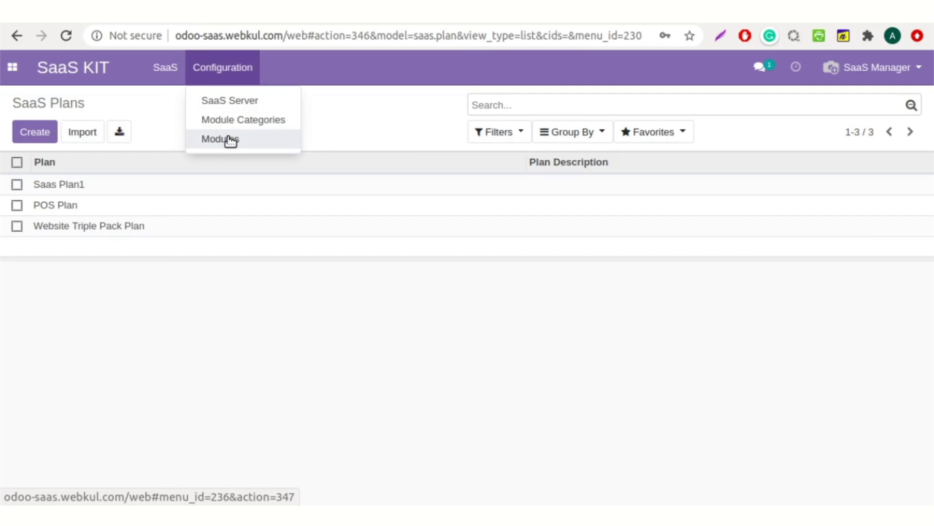
{"action": "left_click", "coordinate": [230, 140]}
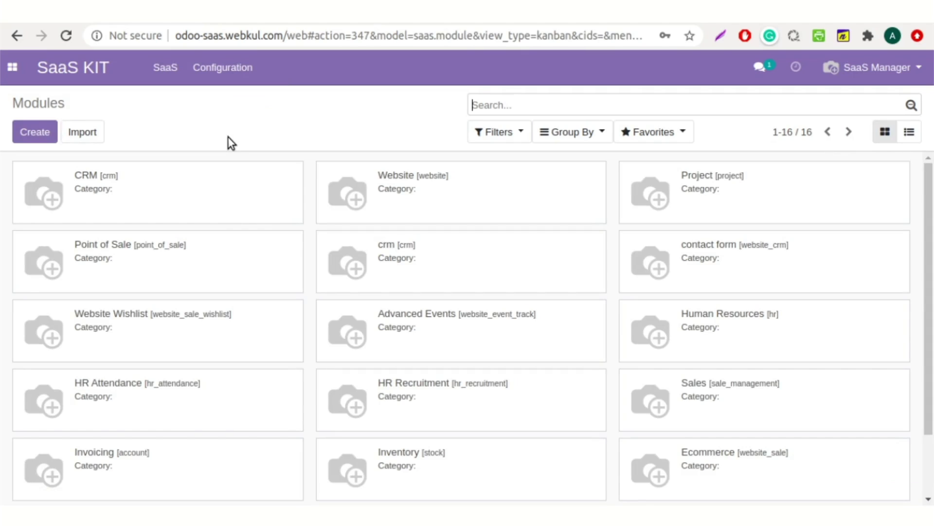
{"action": "left_click", "coordinate": [30, 139]}
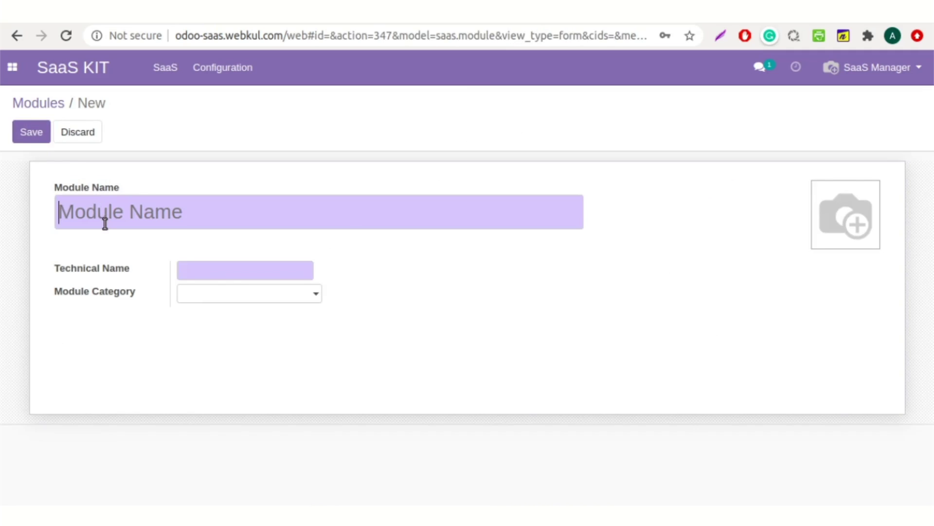
- Save module 'Odoo Multichannel Woocommerce Connector' (woocommerce_connectors) under category odoo work / Odoo Modules
{"action": "left_click", "coordinate": [105, 224]}
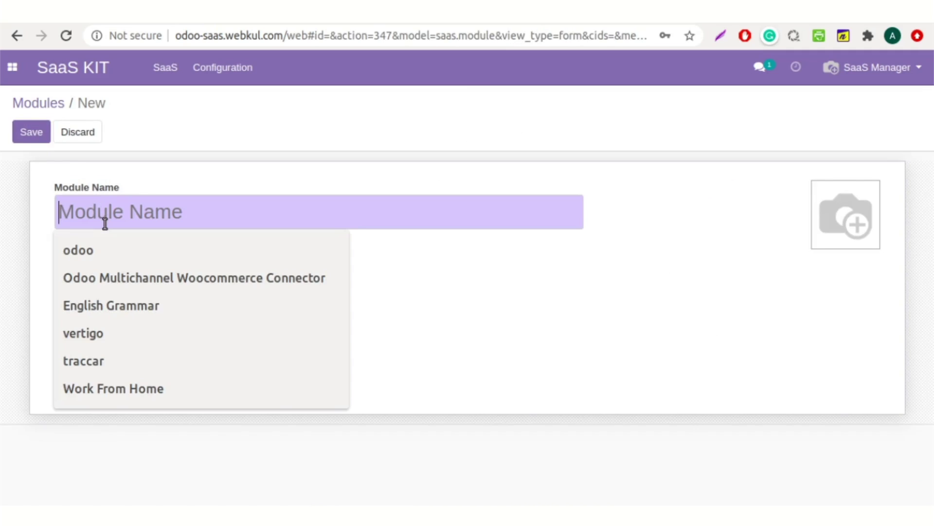
{"action": "left_click", "coordinate": [132, 279]}
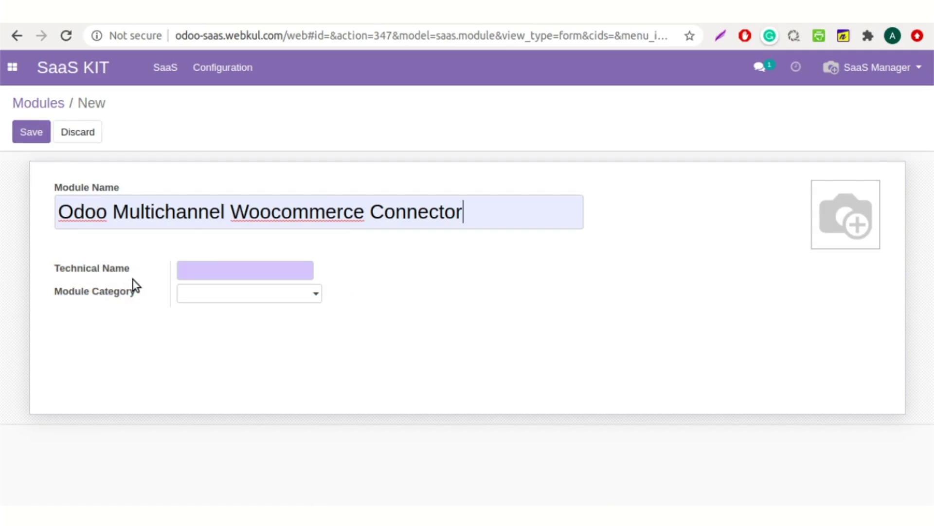
{"action": "left_click", "coordinate": [205, 268]}
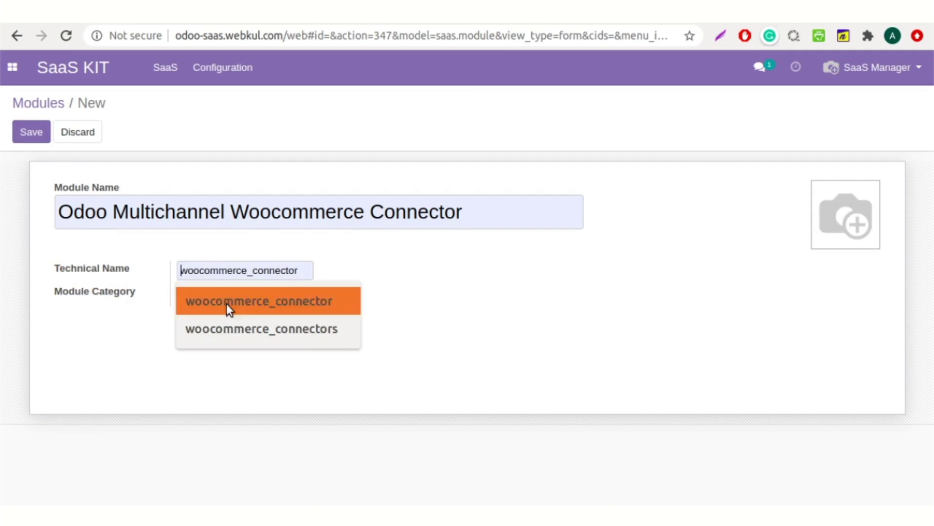
{"action": "left_click", "coordinate": [233, 326]}
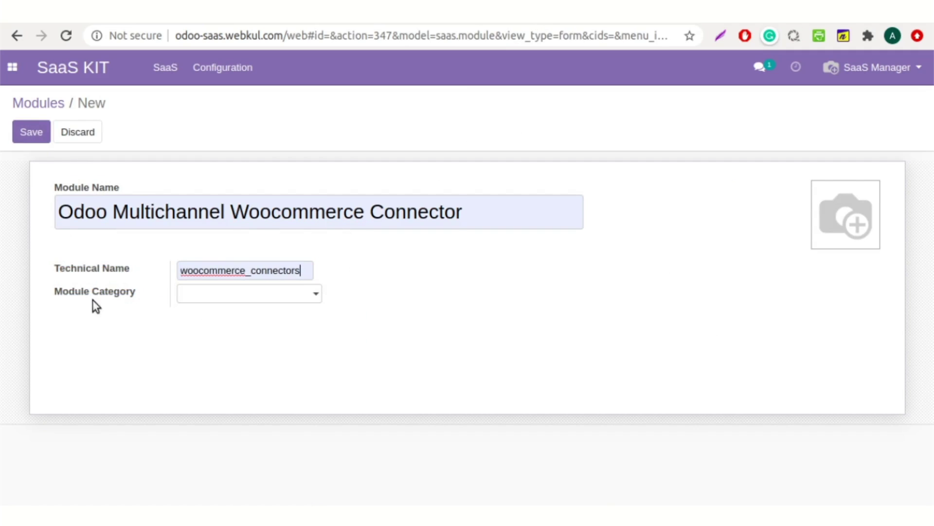
{"action": "left_click", "coordinate": [199, 296]}
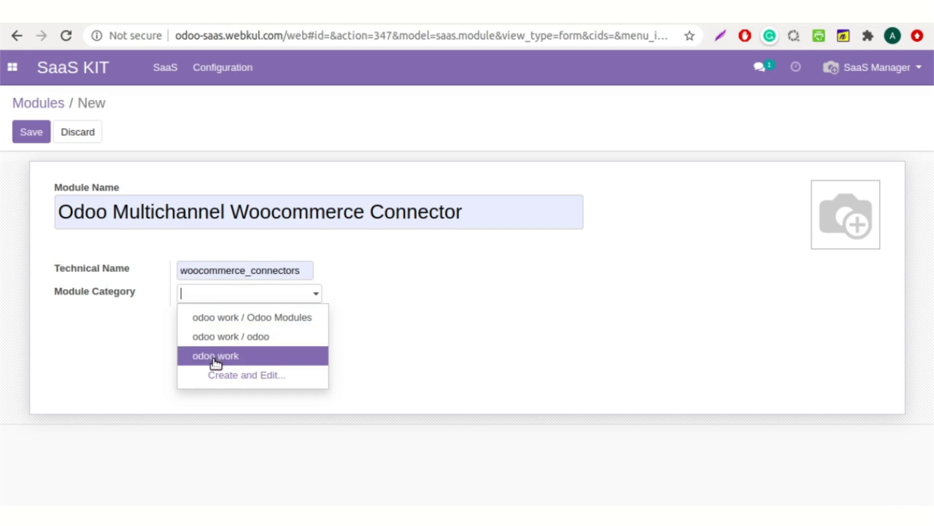
{"action": "left_click", "coordinate": [219, 323]}
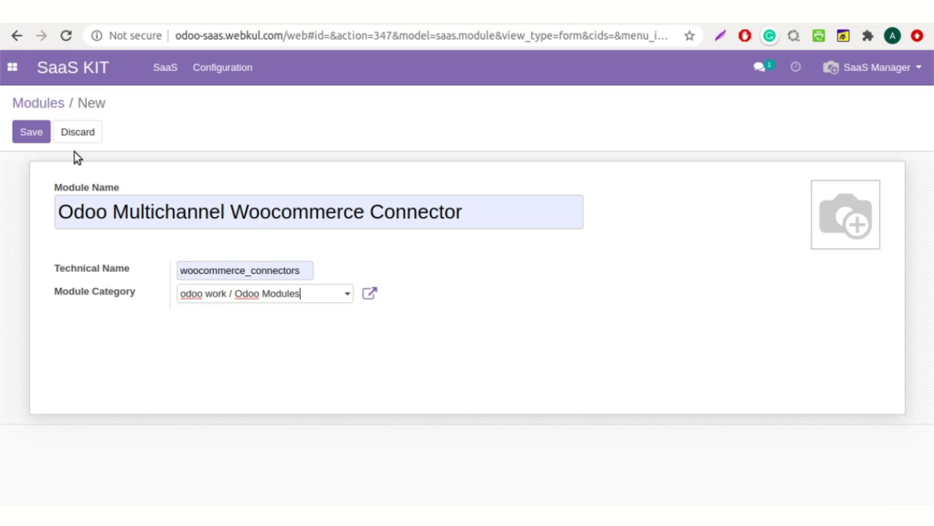
{"action": "left_click", "coordinate": [33, 134]}
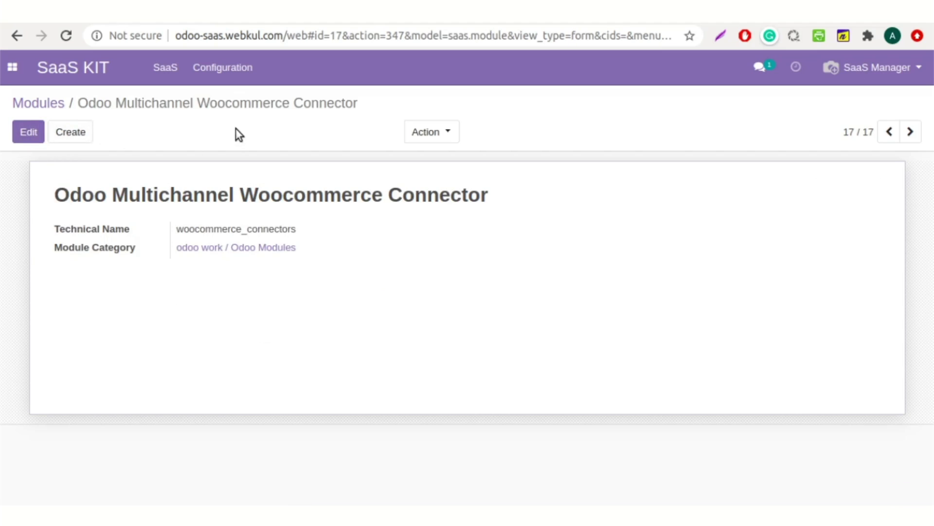
- Create and save the module category 'Modules' with parent category odoo work
{"action": "left_click", "coordinate": [228, 71]}
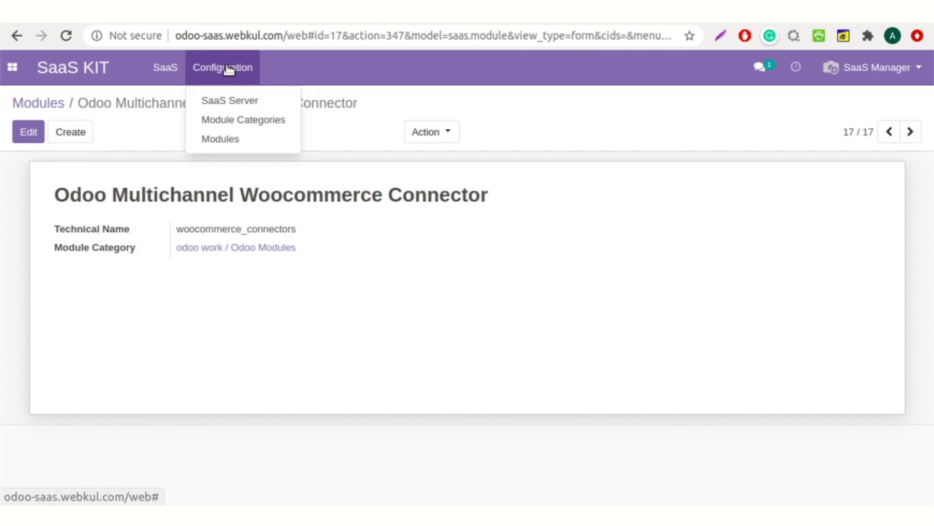
{"action": "left_click", "coordinate": [233, 119]}
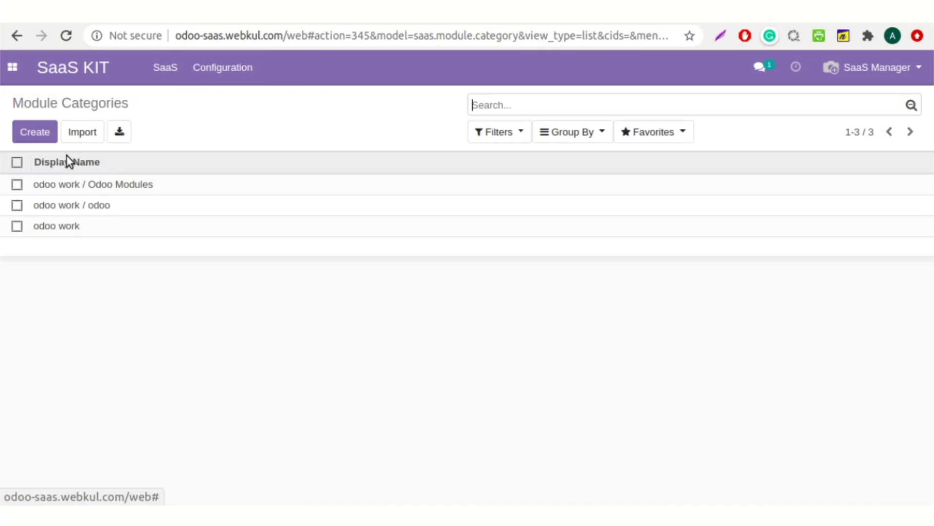
{"action": "left_click", "coordinate": [45, 139]}
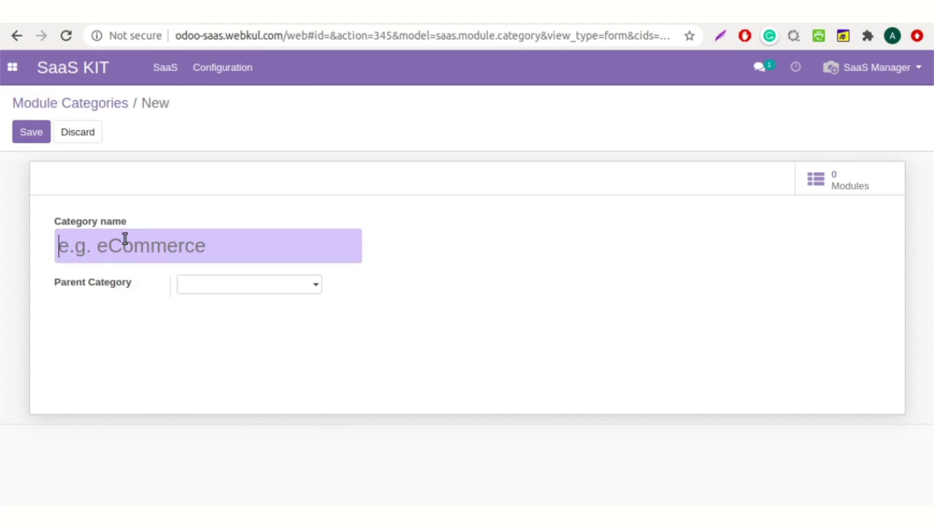
{"action": "type", "text": "Modu"}
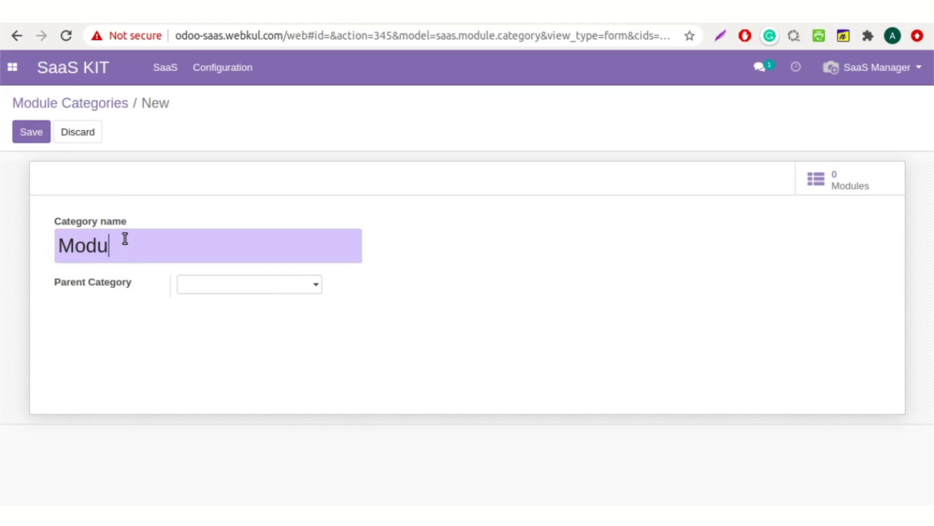
{"action": "type", "text": "les"}
{"action": "left_click", "coordinate": [221, 284]}
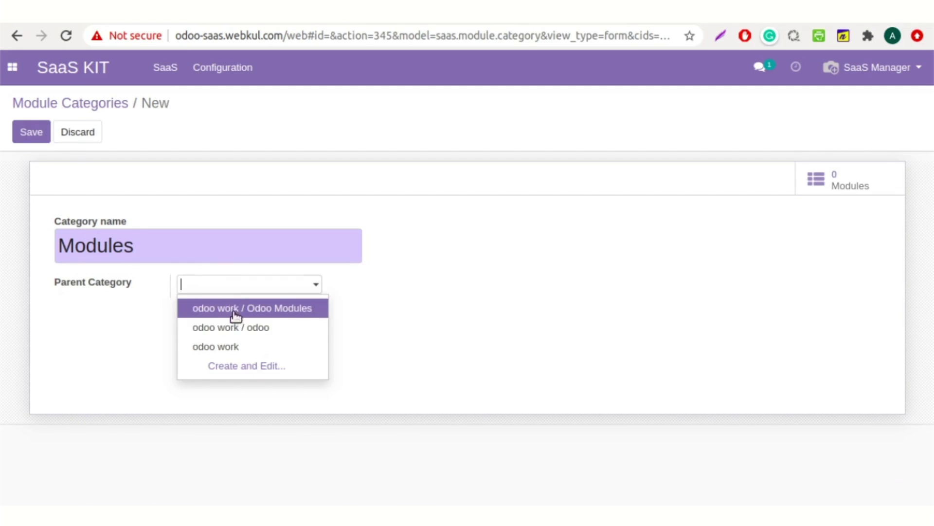
{"action": "left_click", "coordinate": [237, 349]}
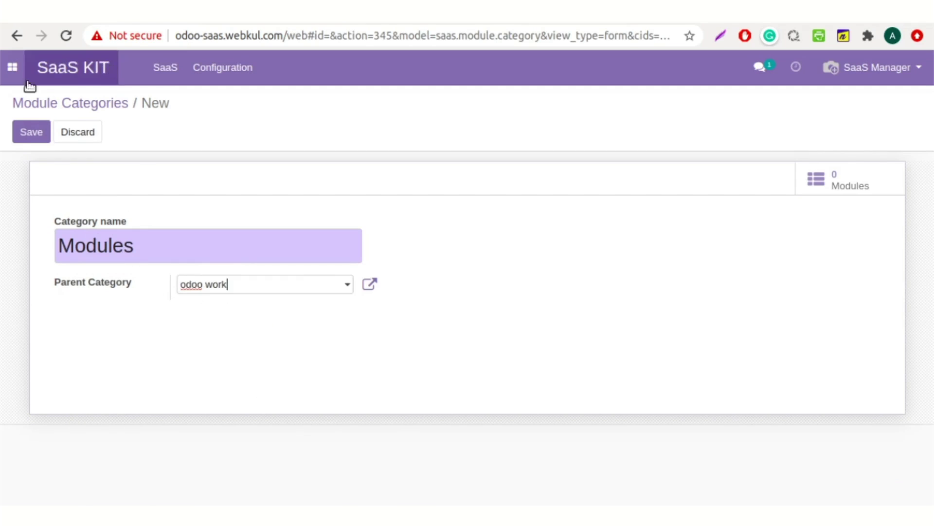
{"action": "left_click", "coordinate": [18, 143]}
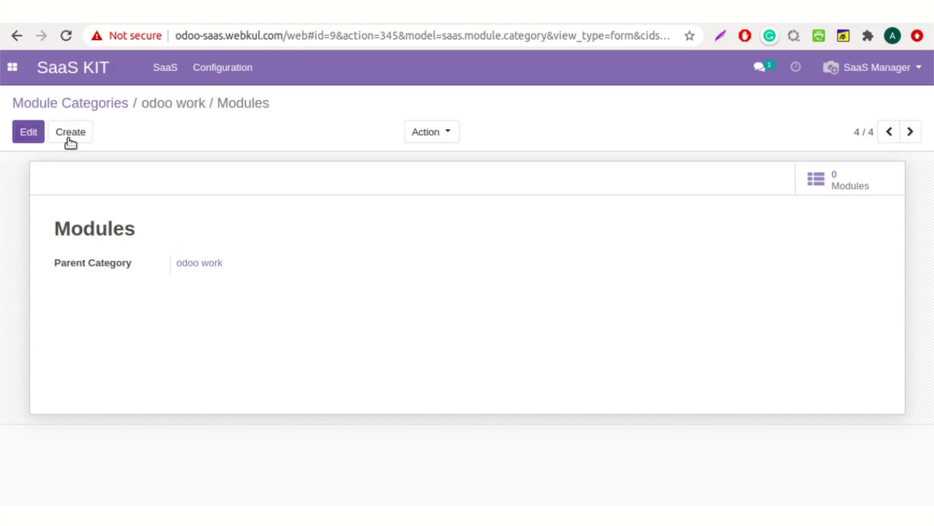
{"action": "left_click", "coordinate": [222, 67]}
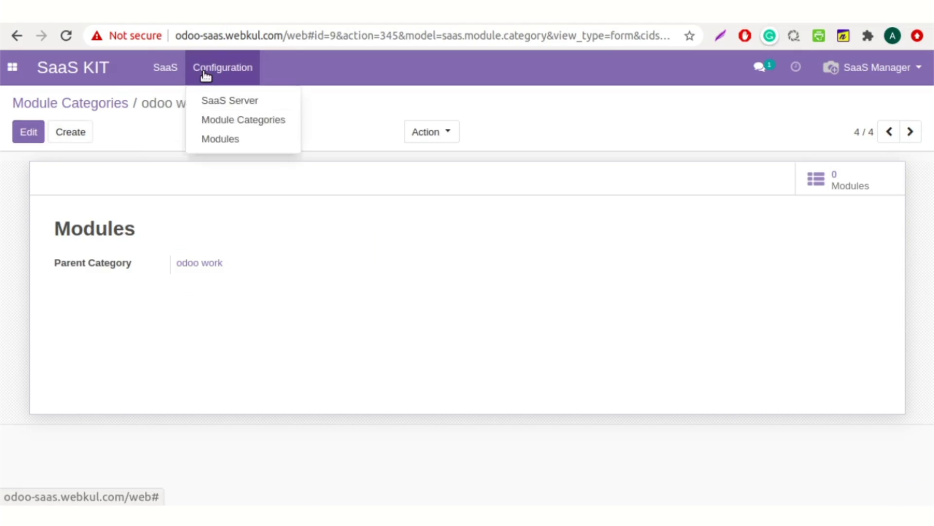
- Open the Remote Server record from the SaaS servers list for editing
{"action": "left_click", "coordinate": [138, 160]}
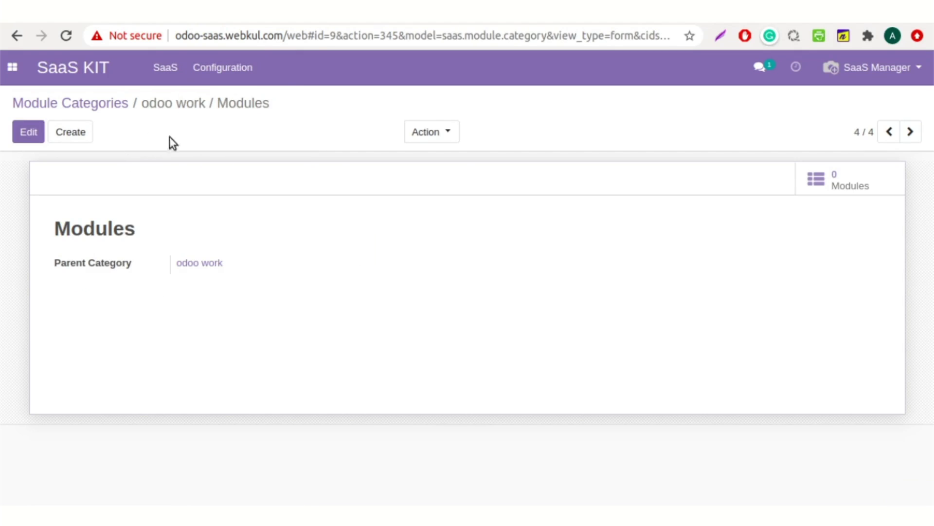
{"action": "left_click", "coordinate": [220, 74]}
{"action": "left_click", "coordinate": [229, 102]}
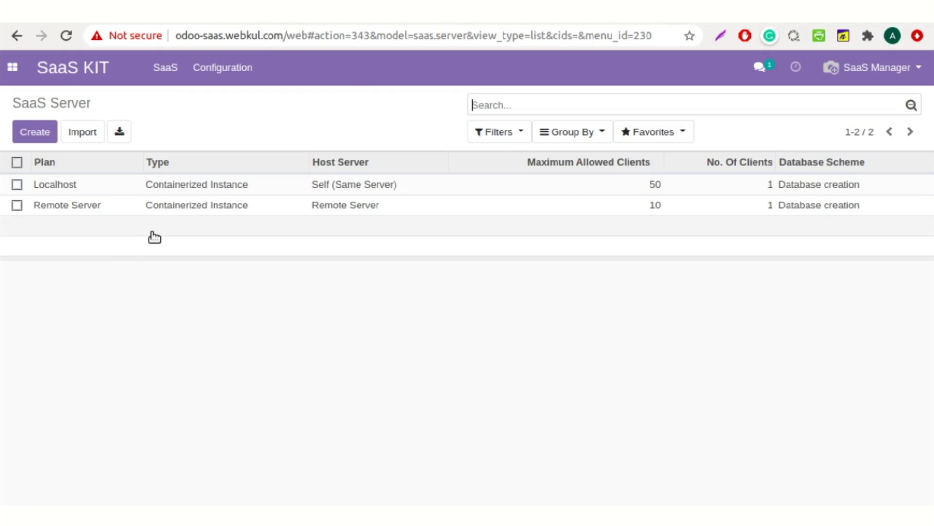
{"action": "left_click", "coordinate": [133, 216]}
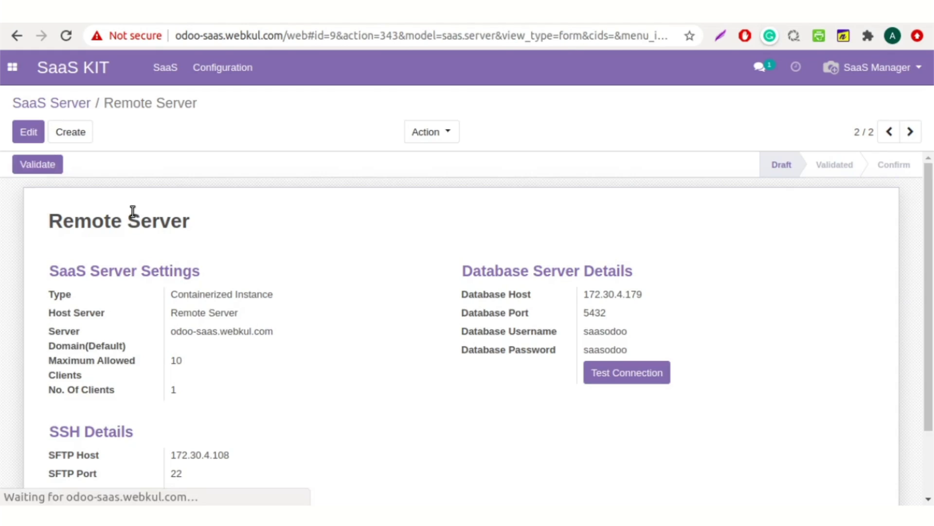
{"action": "left_click", "coordinate": [29, 133]}
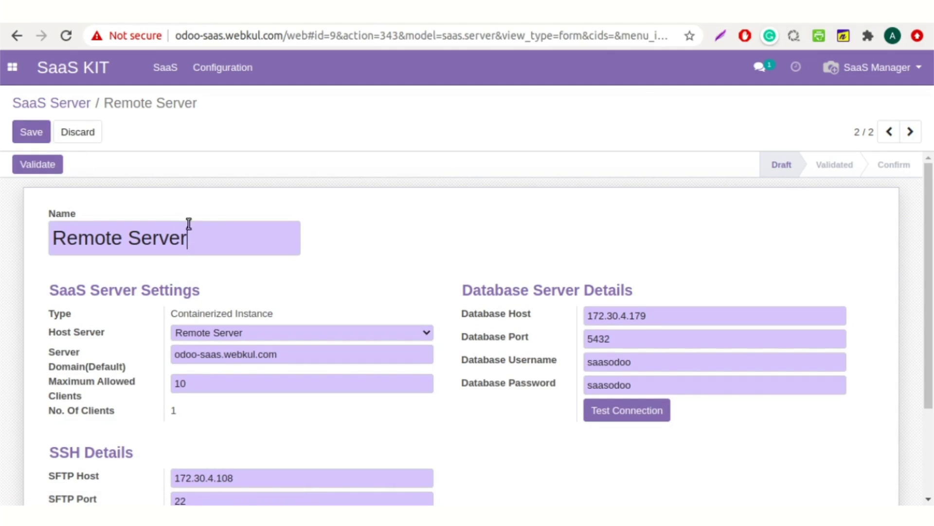
- Review the server name, maximum allowed clients and database server details, then return to the top
{"action": "left_click_drag", "start_coordinate": [210, 231], "coordinate": [56, 238]}
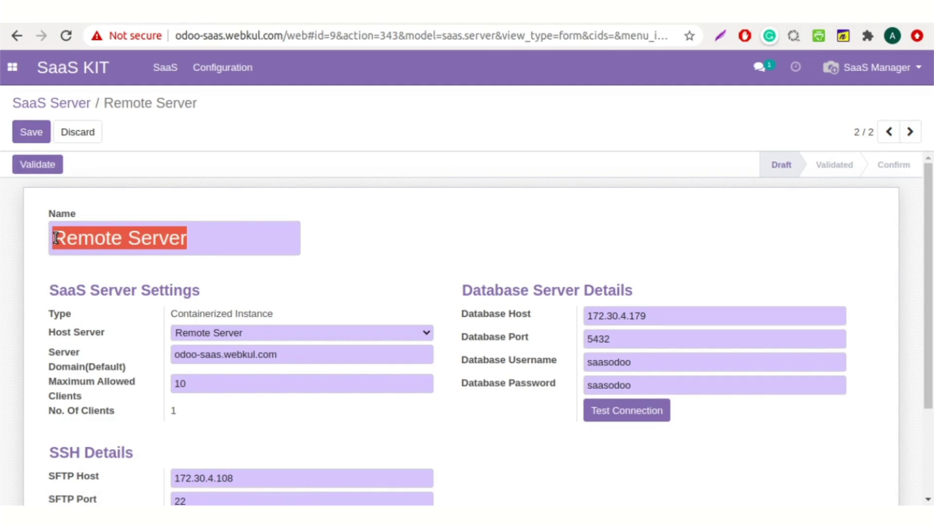
{"action": "left_click", "coordinate": [398, 219]}
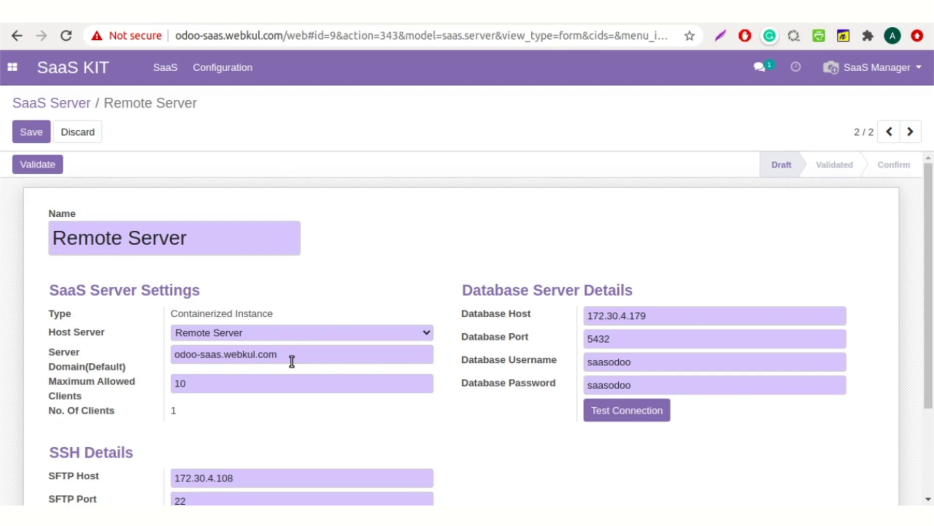
{"action": "scroll", "coordinate": [290, 361], "scroll_direction": "down", "scroll_amount": 3}
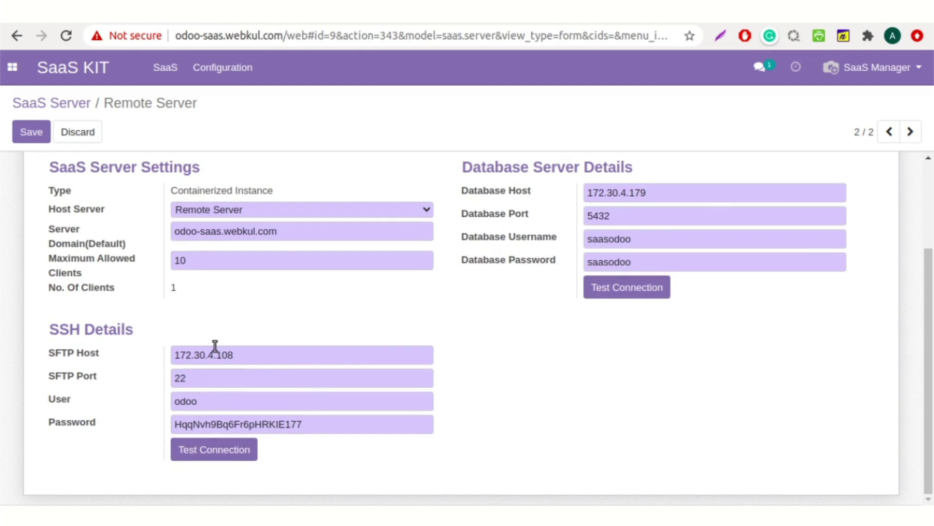
{"action": "double_click", "coordinate": [175, 266]}
{"action": "left_click", "coordinate": [174, 266]}
{"action": "left_click_drag", "start_coordinate": [518, 286], "coordinate": [474, 178]}
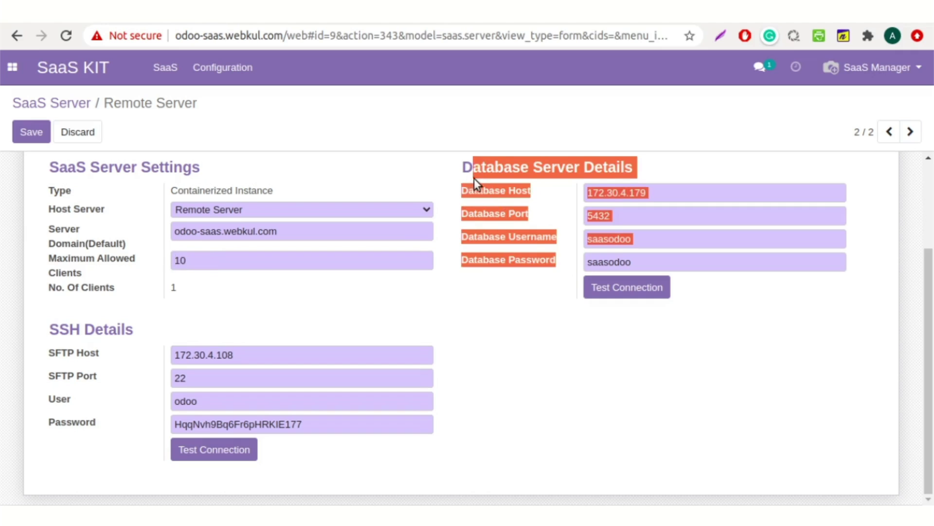
{"action": "left_click", "coordinate": [516, 325]}
{"action": "scroll", "coordinate": [516, 325], "scroll_direction": "up", "scroll_amount": 2}
{"action": "scroll", "coordinate": [516, 324], "scroll_direction": "up", "scroll_amount": 1}
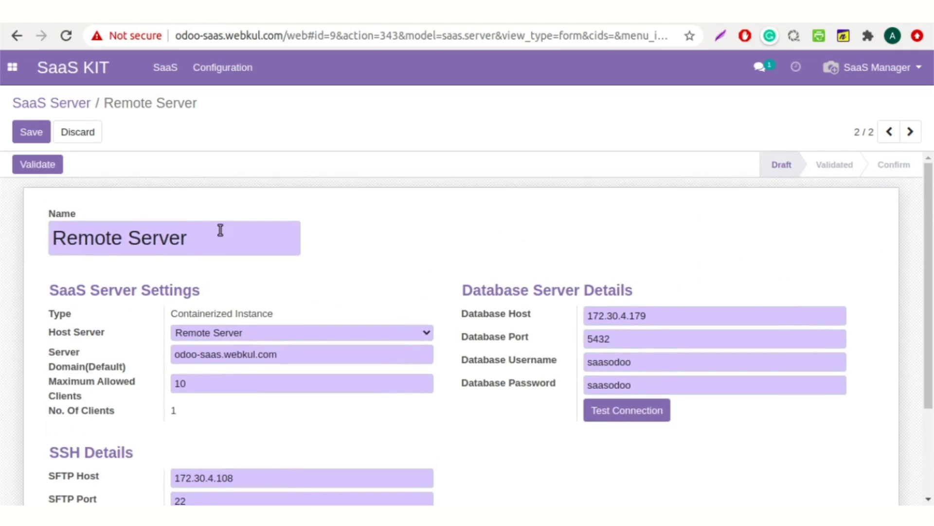
- Save, validate and confirm the Remote Server, then go to the SaaS Plans list
{"action": "left_click", "coordinate": [25, 134]}
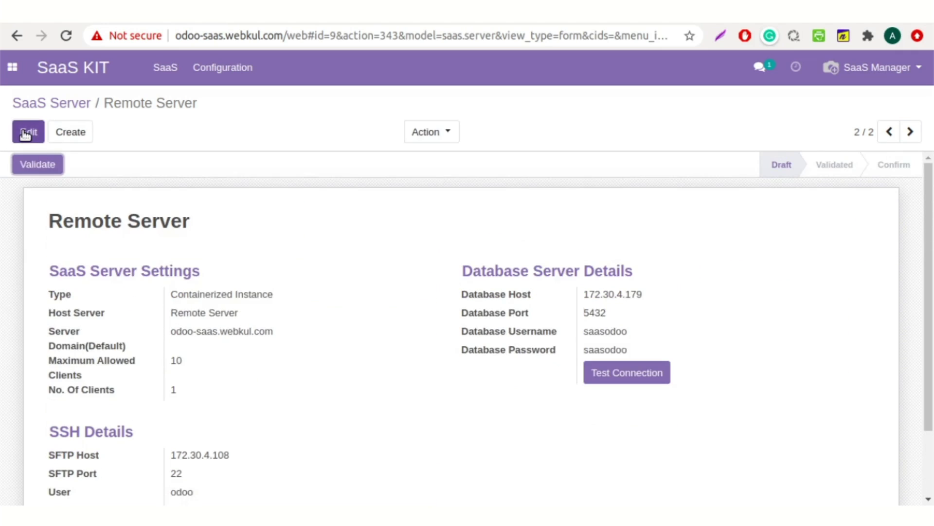
{"action": "left_click", "coordinate": [35, 166]}
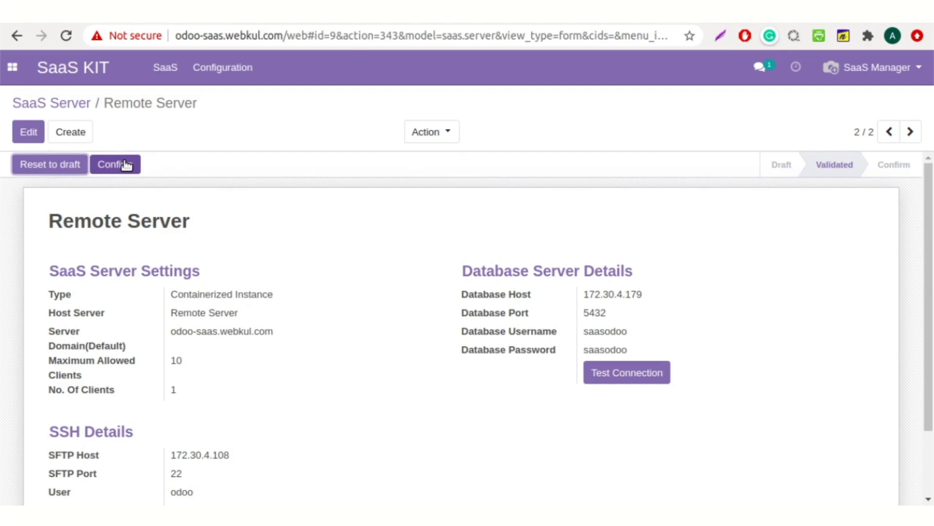
{"action": "left_click", "coordinate": [126, 165]}
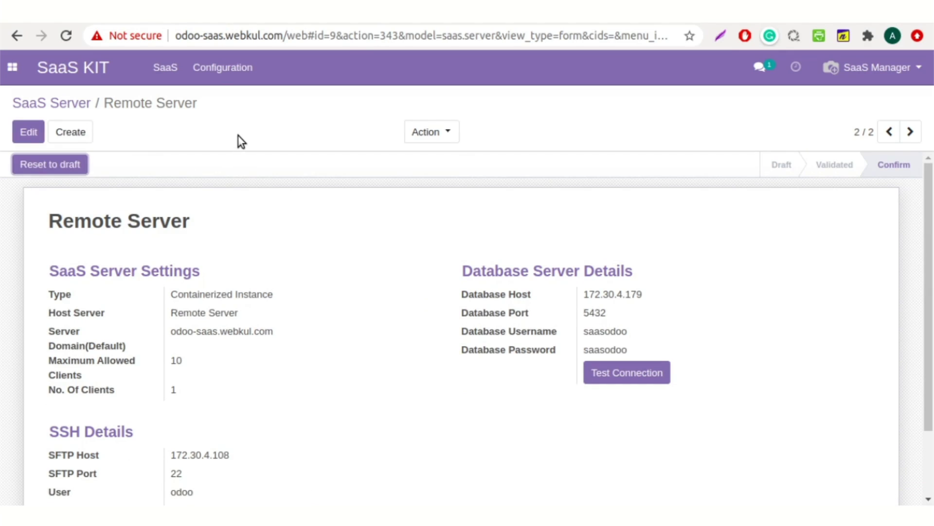
{"action": "left_click", "coordinate": [165, 72]}
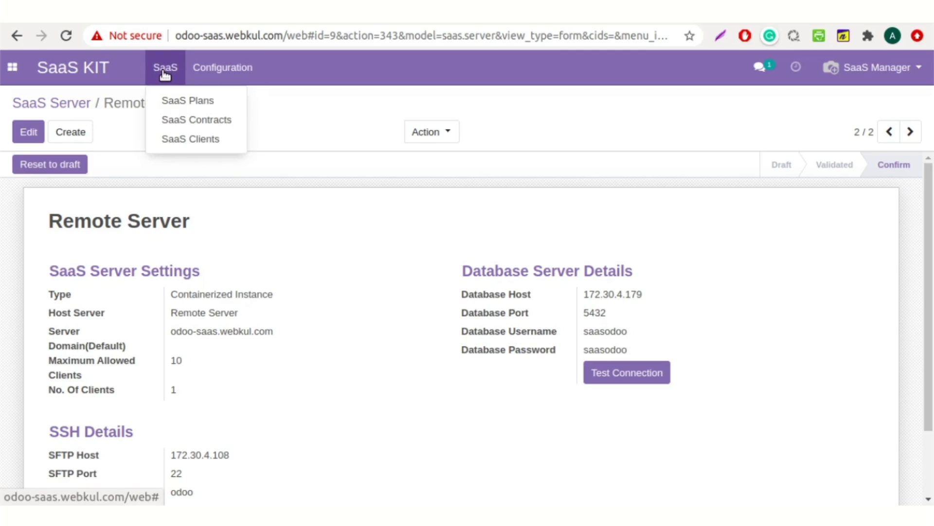
{"action": "left_click", "coordinate": [181, 102]}
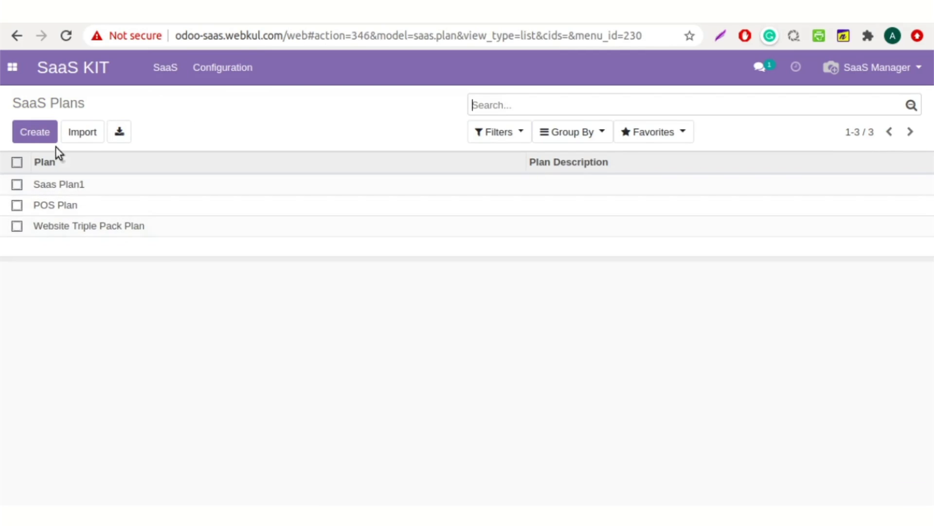
- Start a new SaaS plan named 'SAAS Service' with summary 'Recurring Model'
{"action": "left_click", "coordinate": [35, 131]}
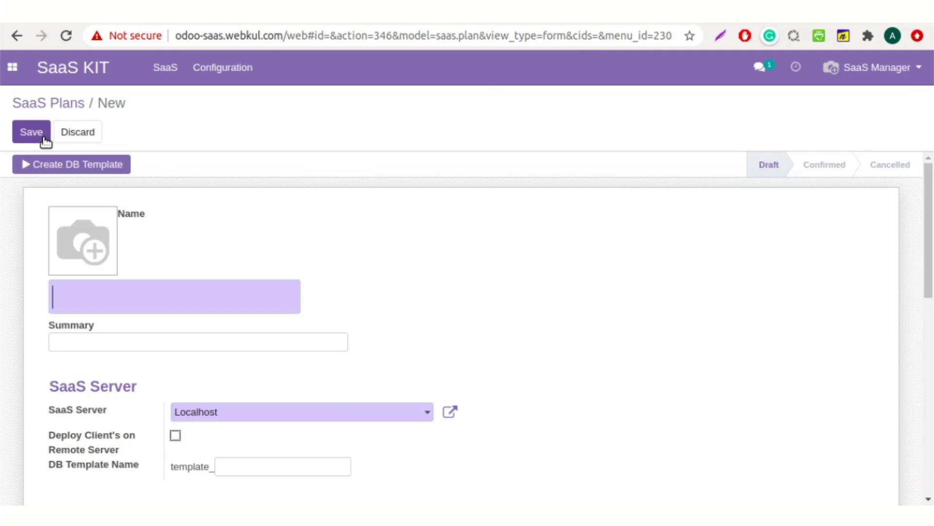
{"action": "left_click", "coordinate": [150, 296]}
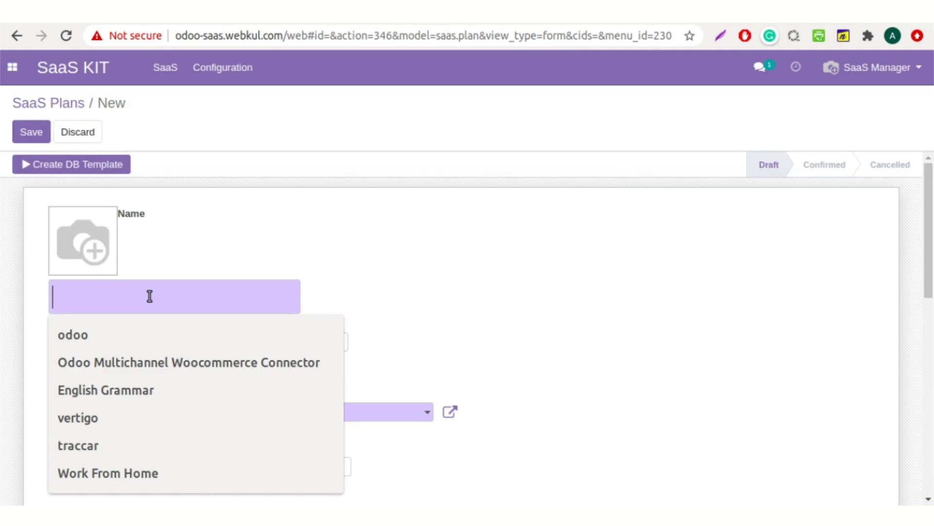
{"action": "type", "text": "SAA"}
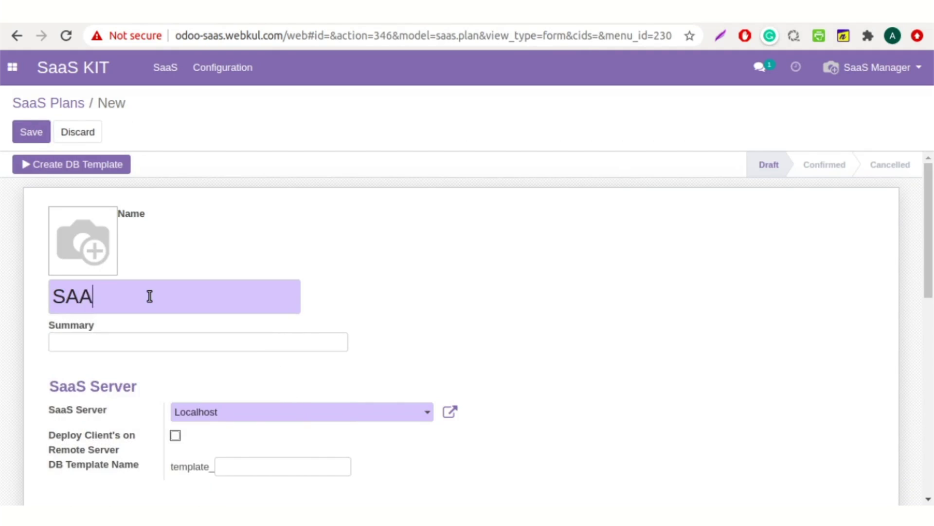
{"action": "type", "text": "S Service"}
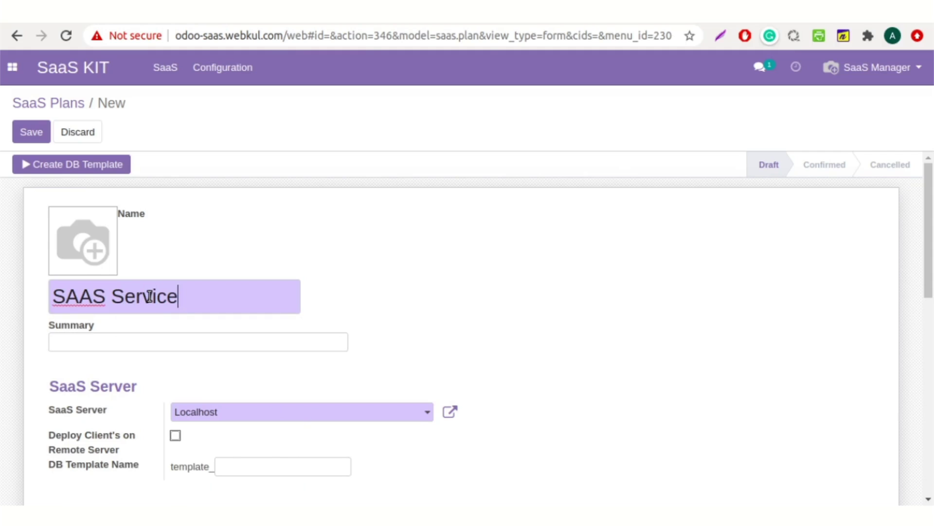
{"action": "left_click", "coordinate": [162, 340]}
{"action": "type", "text": "Recurring "}
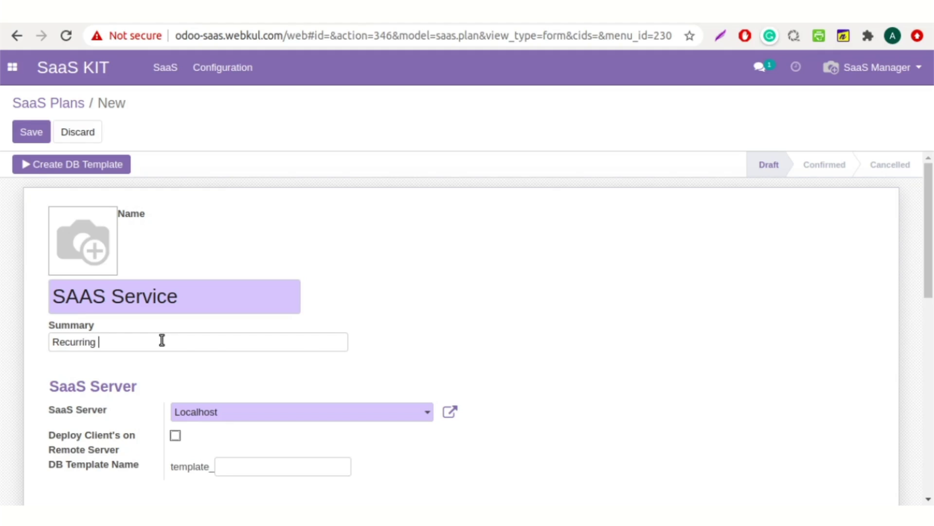
{"action": "type", "text": "Model"}
{"action": "scroll", "coordinate": [229, 365], "scroll_direction": "down", "scroll_amount": 2}
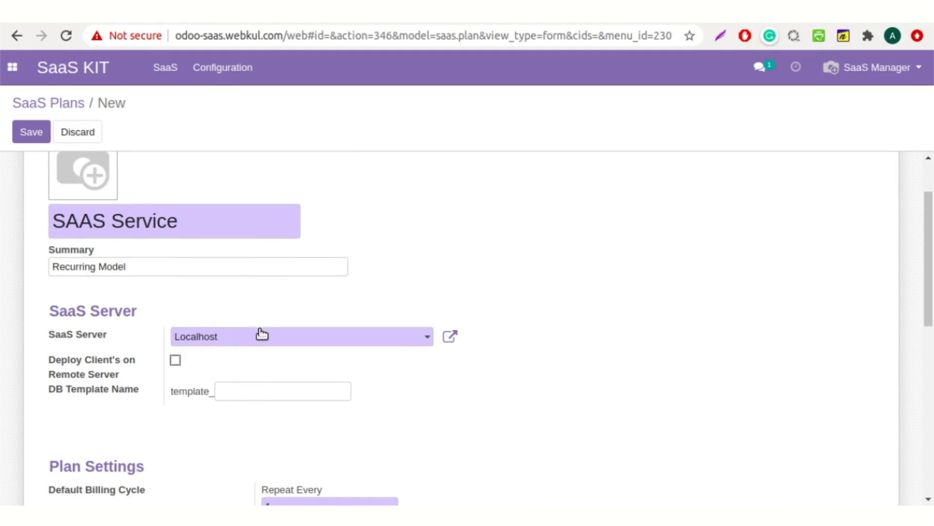
- Give the plan server Localhost, remote client deployment, and DB template name user06
{"action": "left_click", "coordinate": [261, 335]}
{"action": "left_click", "coordinate": [262, 336]}
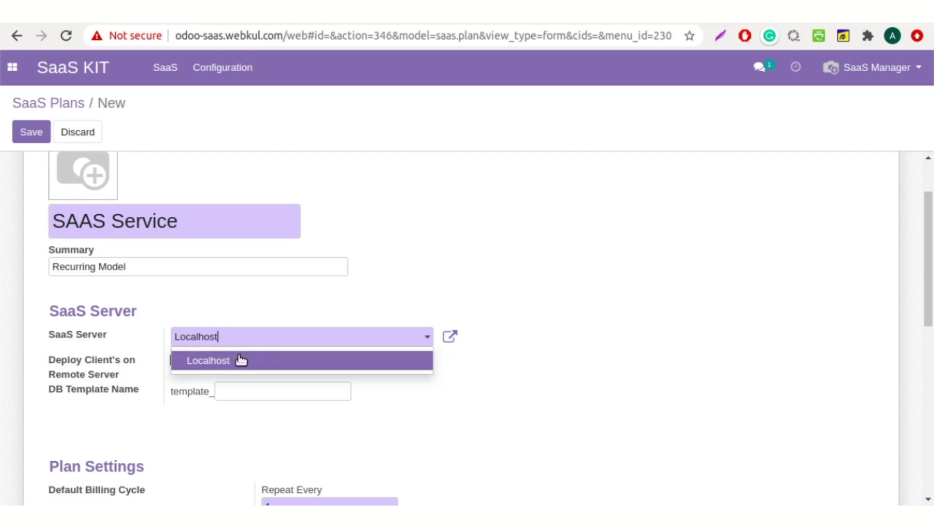
{"action": "left_click", "coordinate": [225, 366]}
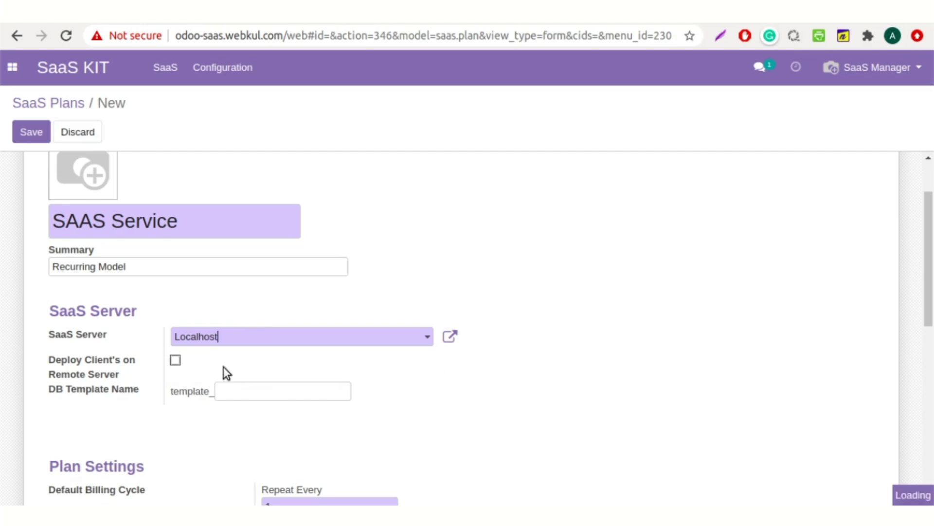
{"action": "left_click", "coordinate": [176, 362]}
{"action": "scroll", "coordinate": [173, 362], "scroll_direction": "down", "scroll_amount": 3}
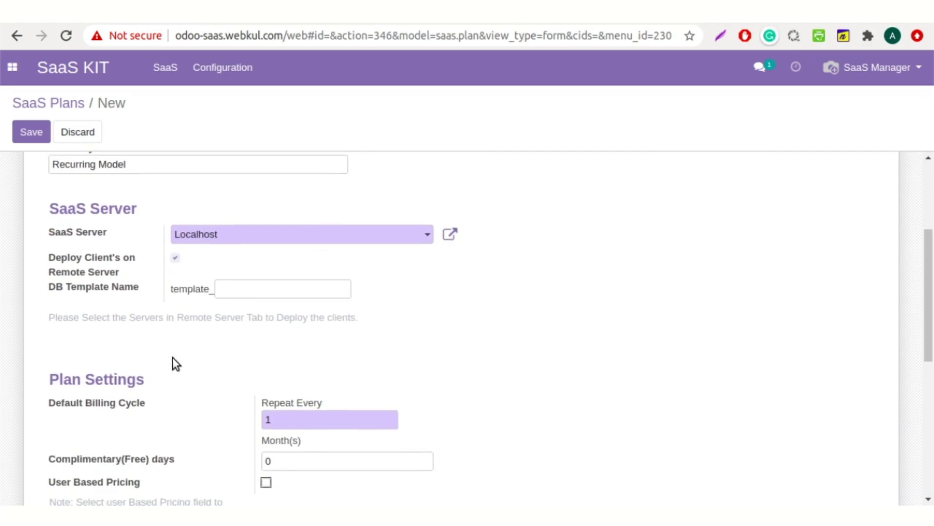
{"action": "left_click", "coordinate": [282, 289]}
{"action": "type", "text": "user06"}
{"action": "scroll", "coordinate": [273, 299], "scroll_direction": "down", "scroll_amount": 4}
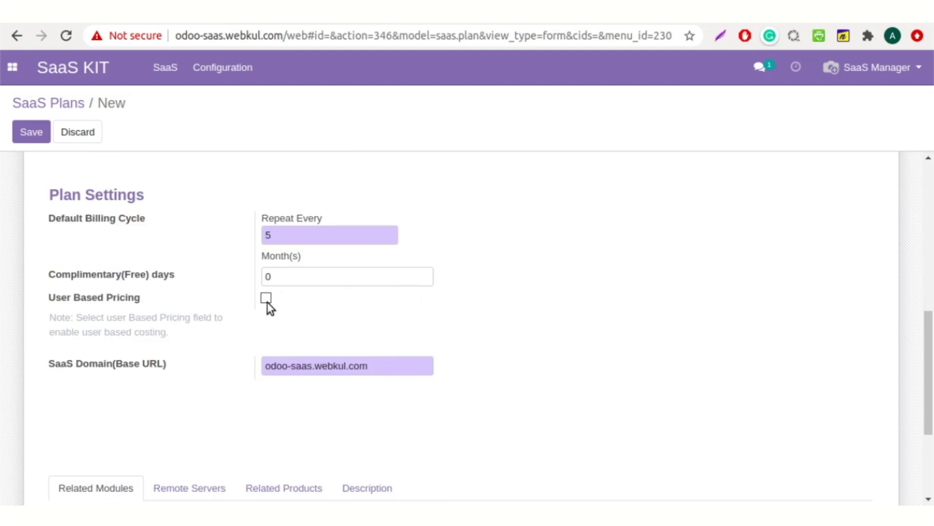
- Enable user-based pricing at 10.00 per user per cycle, minimum 1 user, with the User Cost product
{"action": "left_click", "coordinate": [268, 302]}
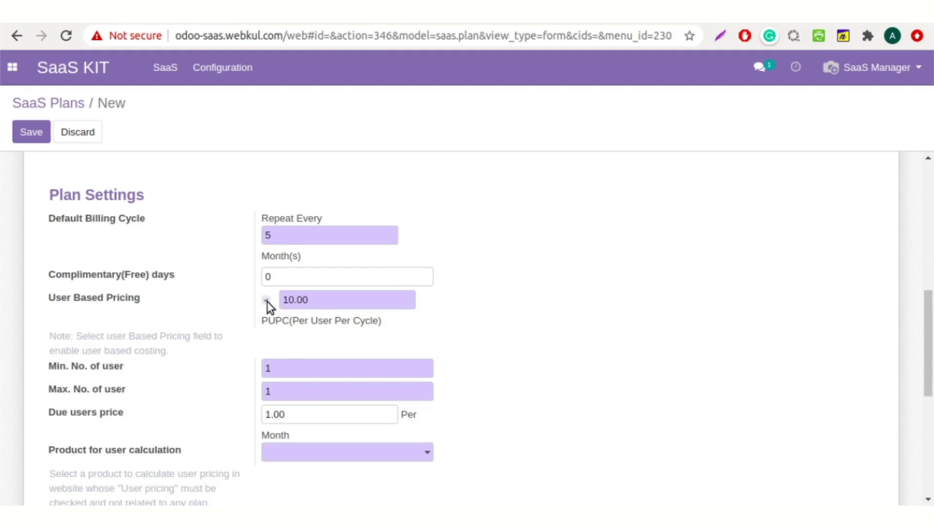
{"action": "double_click", "coordinate": [296, 300]}
{"action": "left_click", "coordinate": [296, 300]}
{"action": "scroll", "coordinate": [239, 326], "scroll_direction": "down", "scroll_amount": 1}
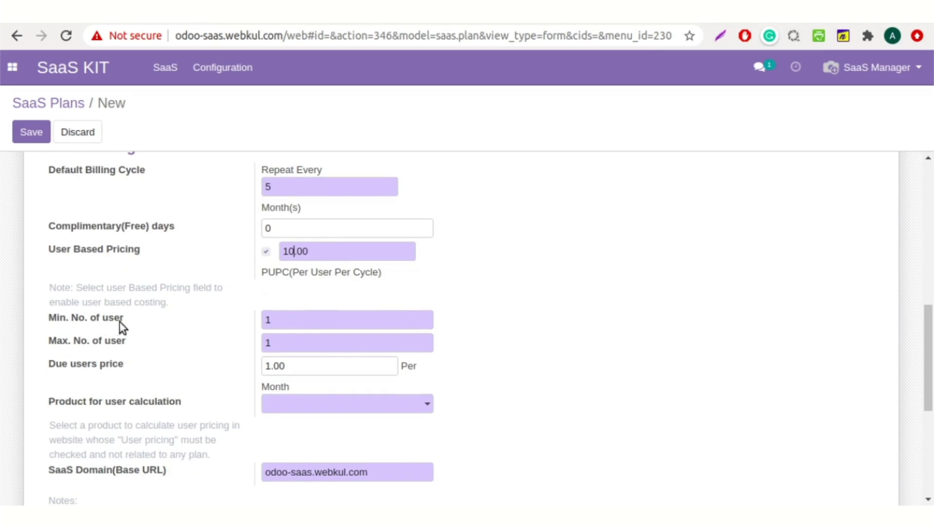
{"action": "left_click", "coordinate": [49, 317]}
{"action": "scroll", "coordinate": [296, 334], "scroll_direction": "down", "scroll_amount": 2}
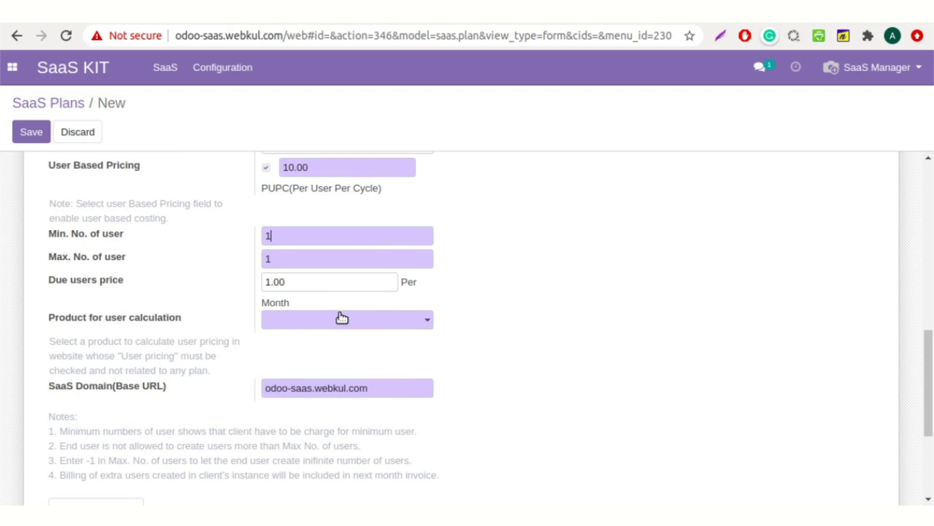
{"action": "scroll", "coordinate": [343, 317], "scroll_direction": "down", "scroll_amount": 1}
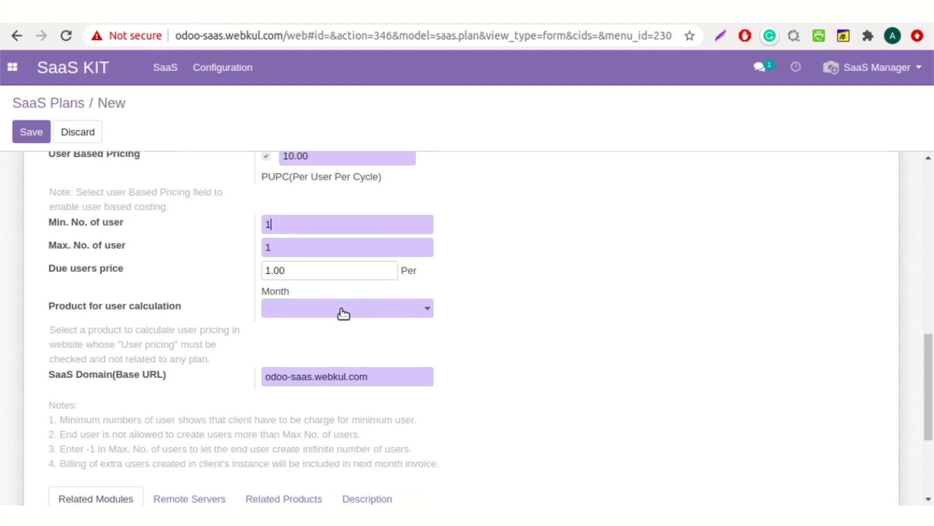
{"action": "left_click", "coordinate": [343, 313]}
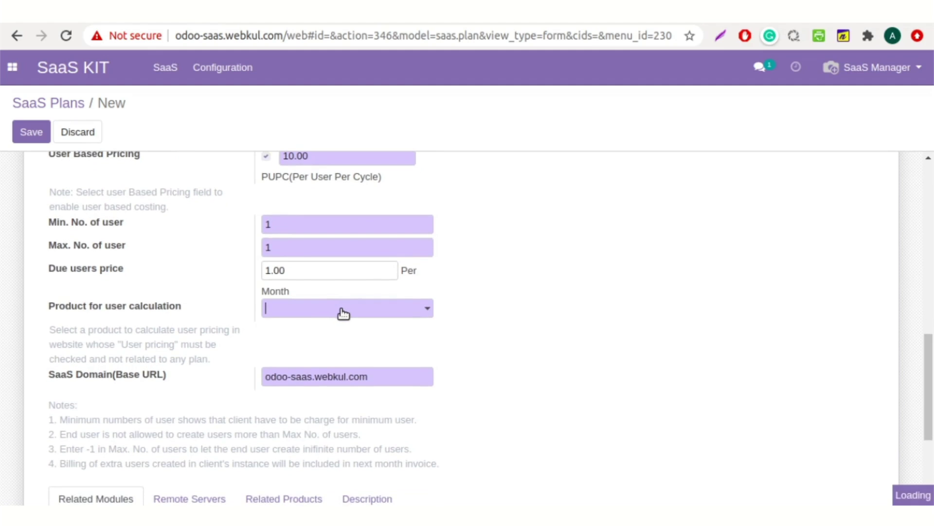
{"action": "left_click", "coordinate": [343, 332]}
{"action": "scroll", "coordinate": [344, 339], "scroll_direction": "down", "scroll_amount": 3}
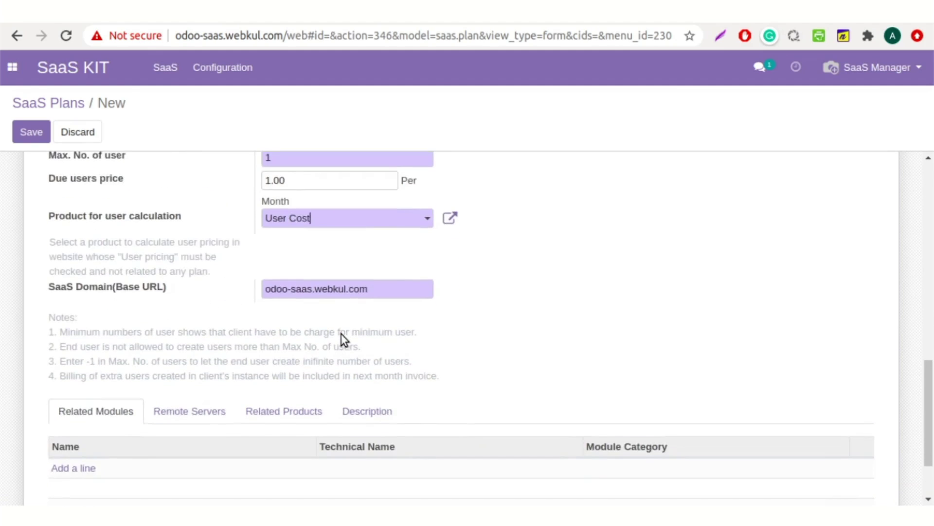
{"action": "scroll", "coordinate": [343, 336], "scroll_direction": "down", "scroll_amount": 3}
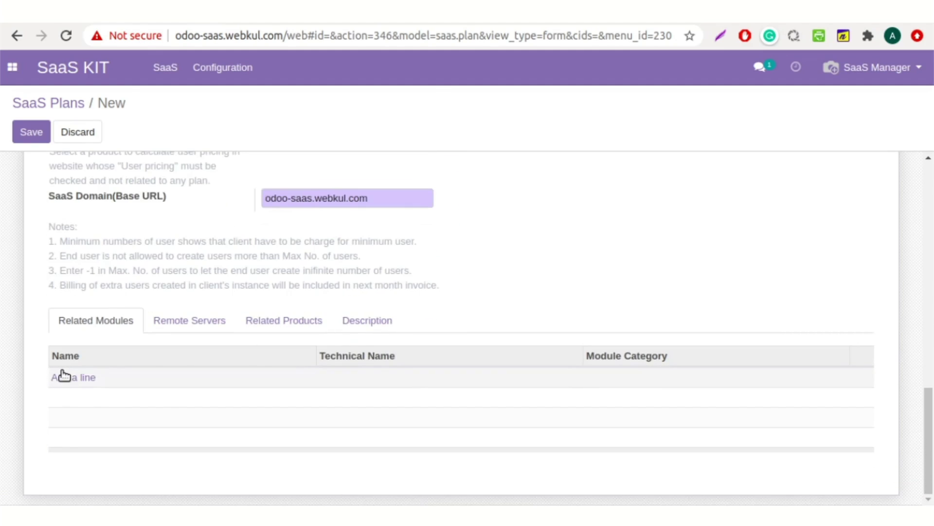
- Add CRM, Website, Project and Point of Sale as the plan's related modules
{"action": "left_click", "coordinate": [83, 378]}
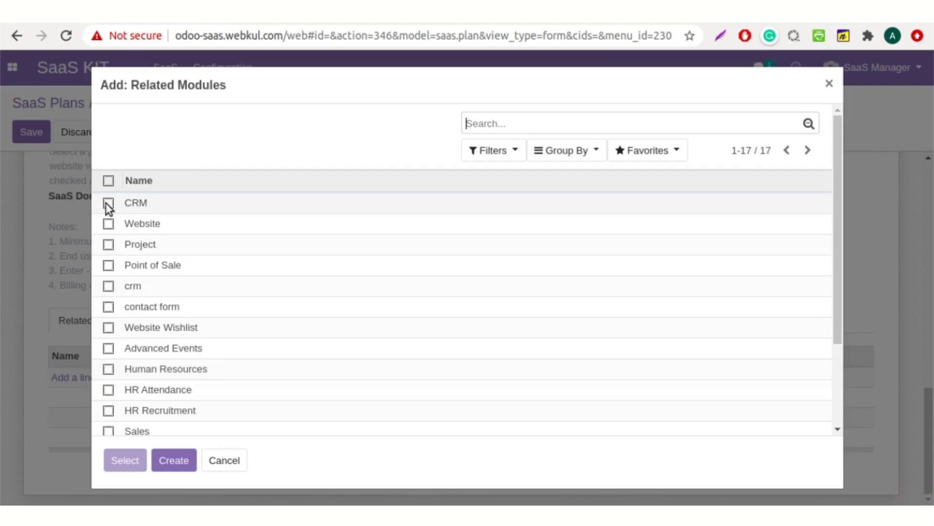
{"action": "left_click", "coordinate": [108, 202]}
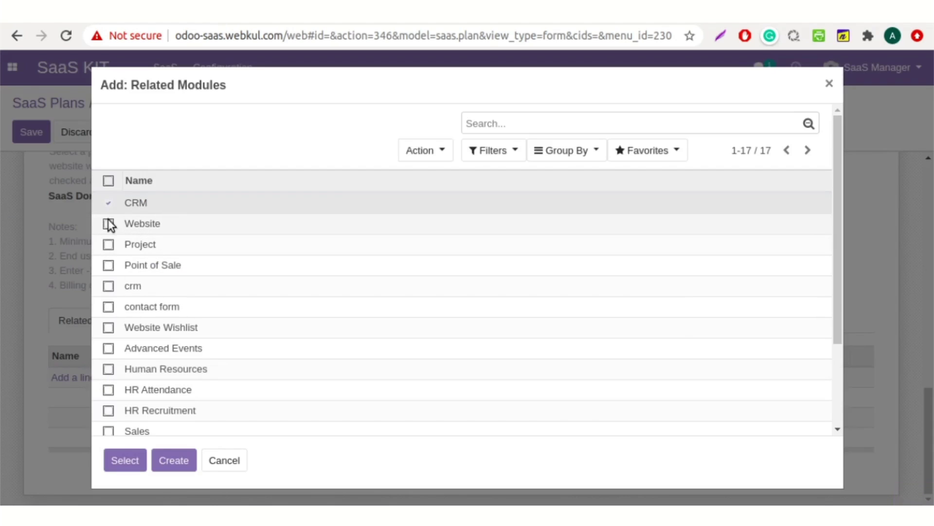
{"action": "left_click", "coordinate": [109, 224]}
{"action": "left_click", "coordinate": [108, 244]}
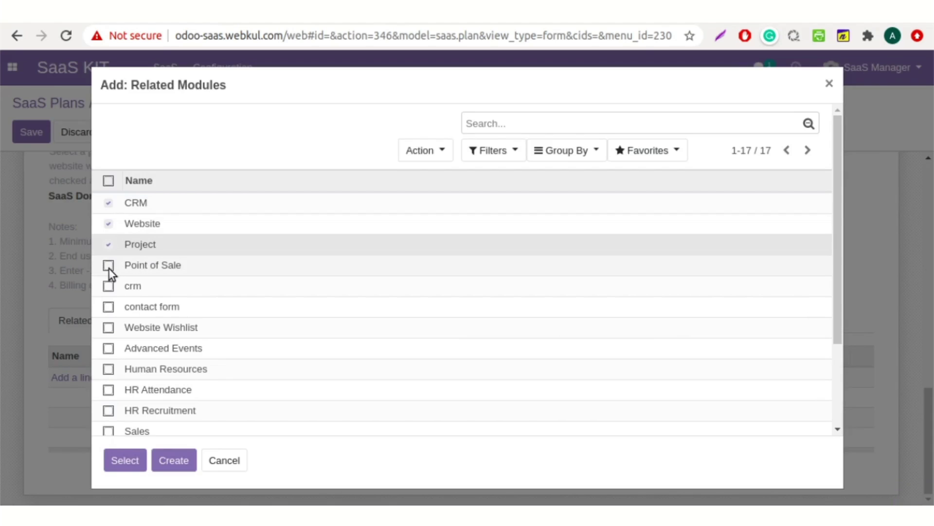
{"action": "left_click", "coordinate": [109, 266]}
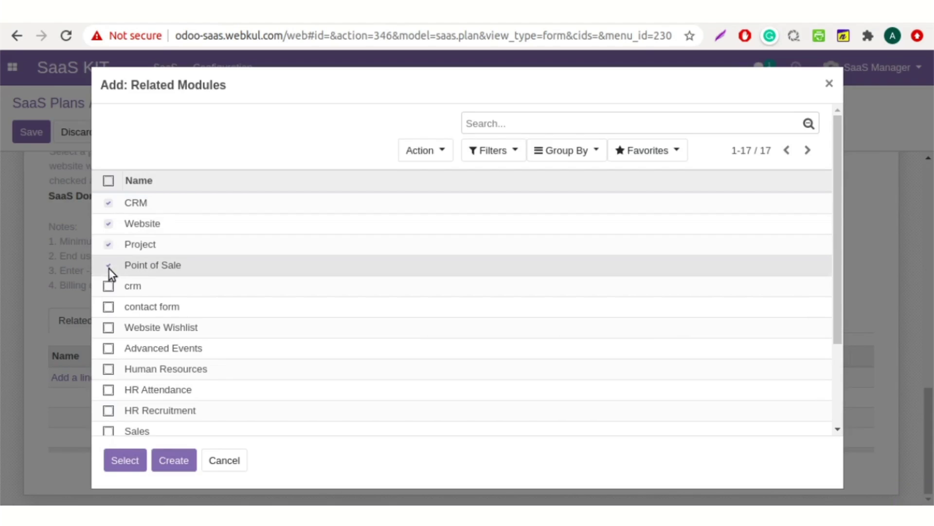
{"action": "left_click", "coordinate": [117, 460]}
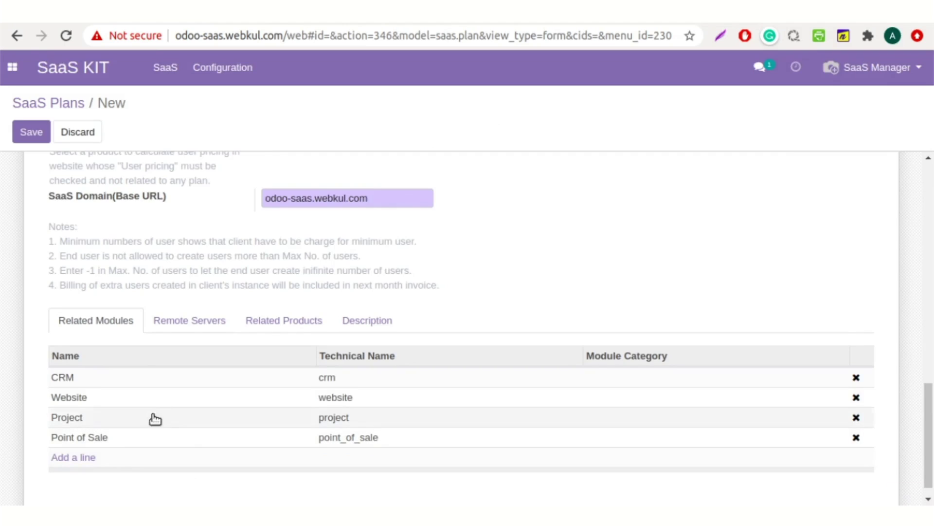
- Add Localhost as the plan's first default server with priority 1
{"action": "left_click", "coordinate": [193, 321]}
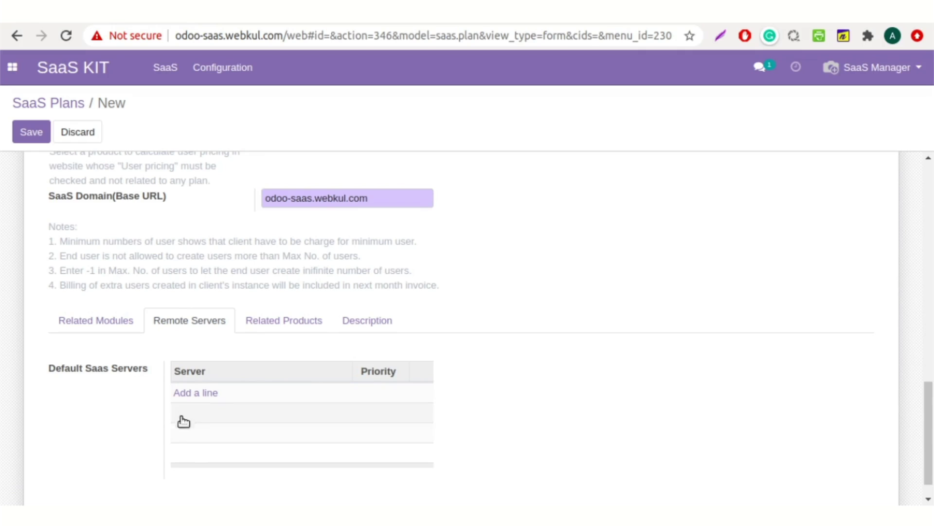
{"action": "left_click", "coordinate": [195, 400]}
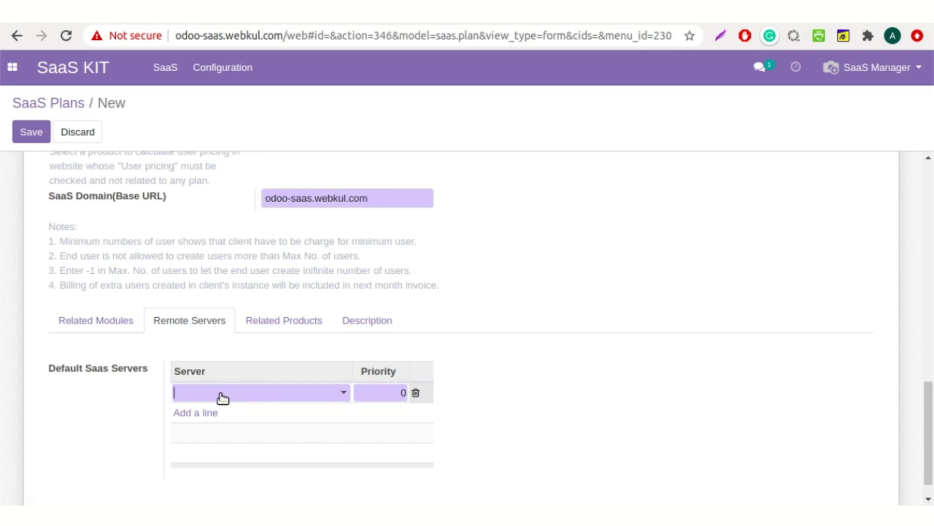
{"action": "left_click", "coordinate": [347, 395]}
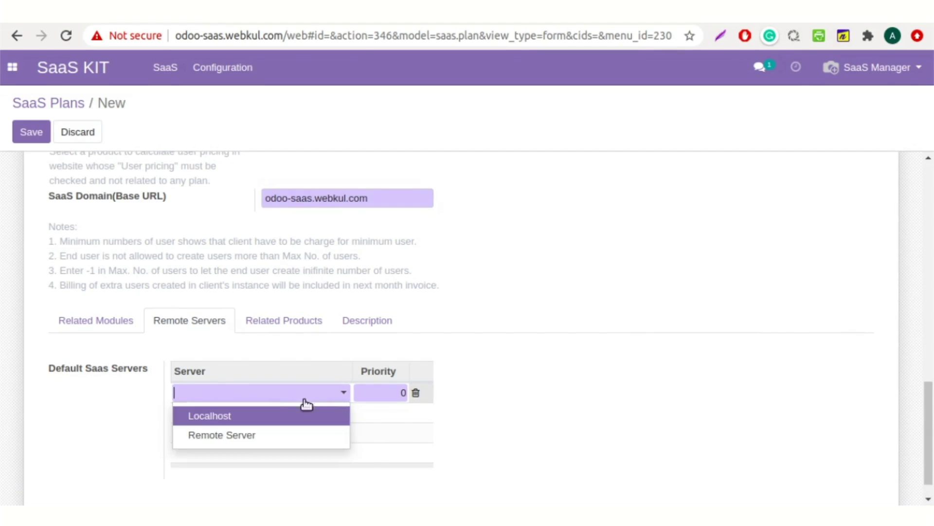
{"action": "left_click", "coordinate": [288, 417]}
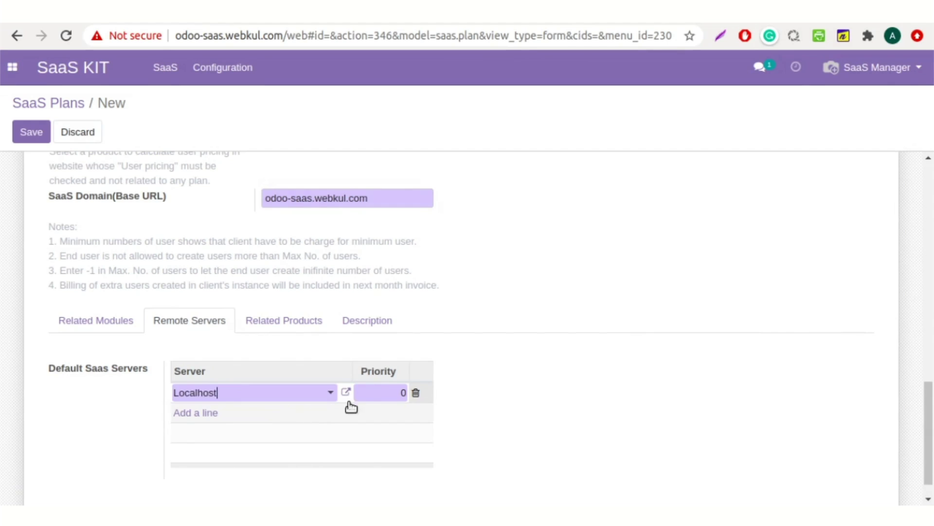
{"action": "left_click", "coordinate": [371, 395]}
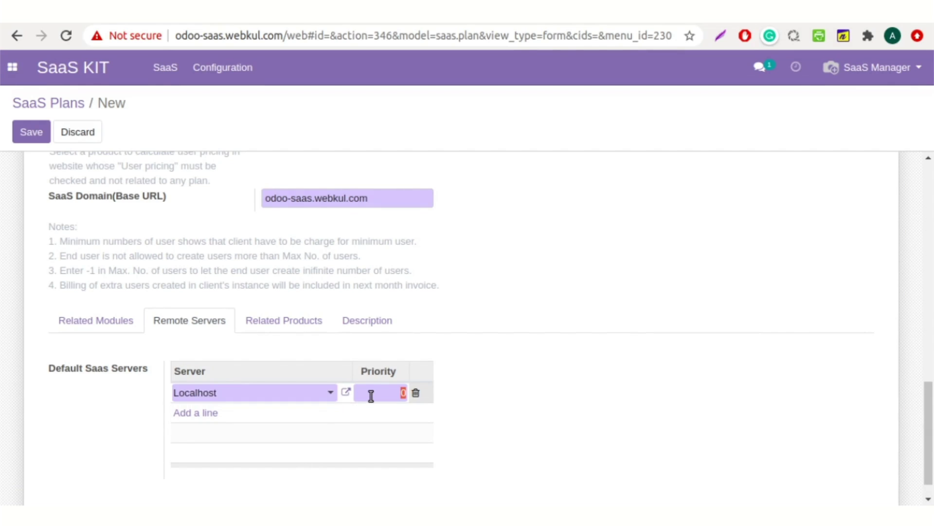
{"action": "type", "text": "1"}
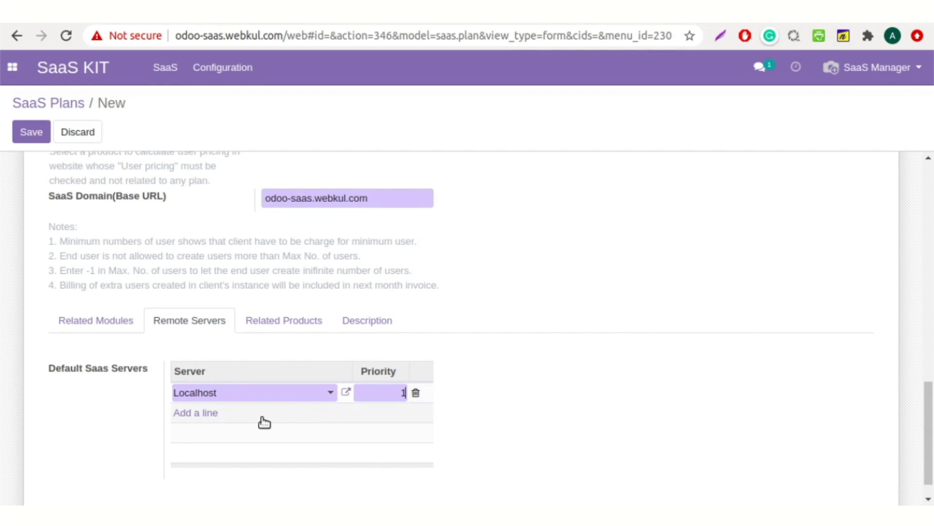
{"action": "left_click", "coordinate": [223, 420]}
- Add Remote Server as the second default server at priority 2
{"action": "left_click", "coordinate": [209, 414]}
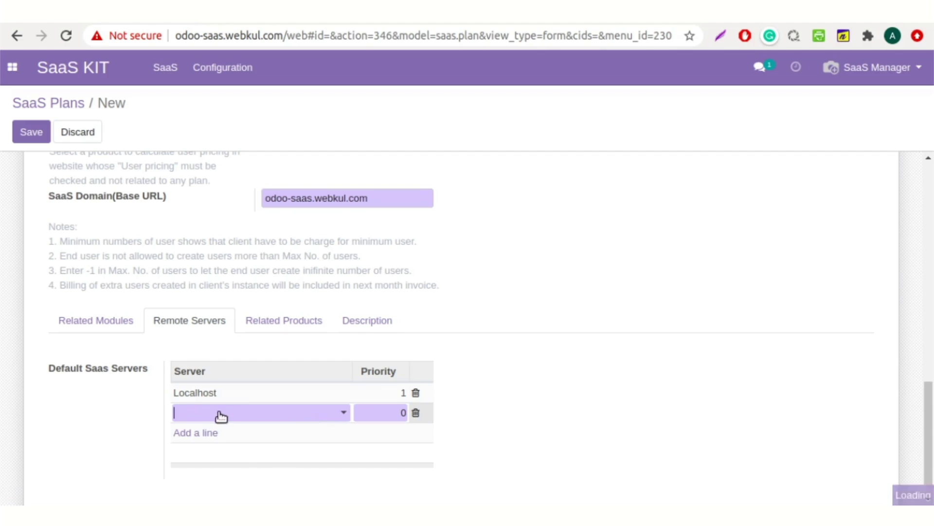
{"action": "left_click", "coordinate": [345, 414]}
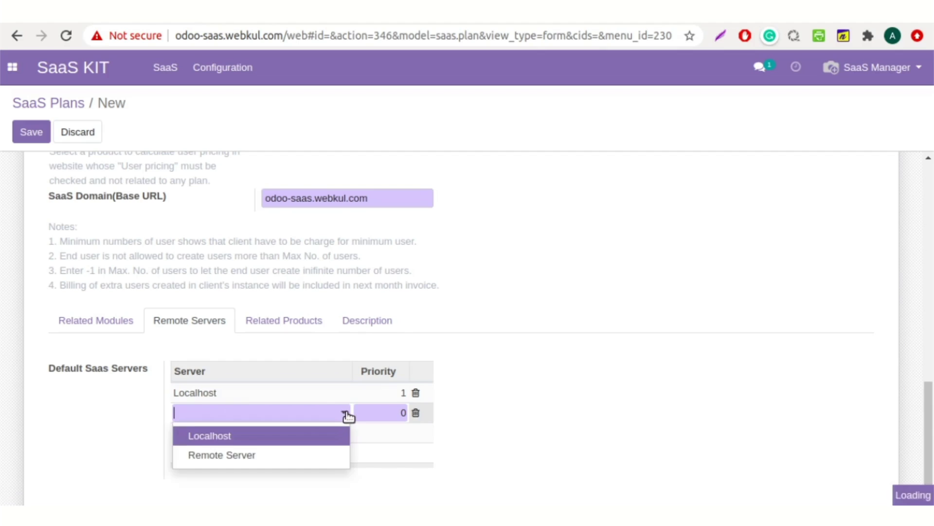
{"action": "left_click", "coordinate": [301, 457]}
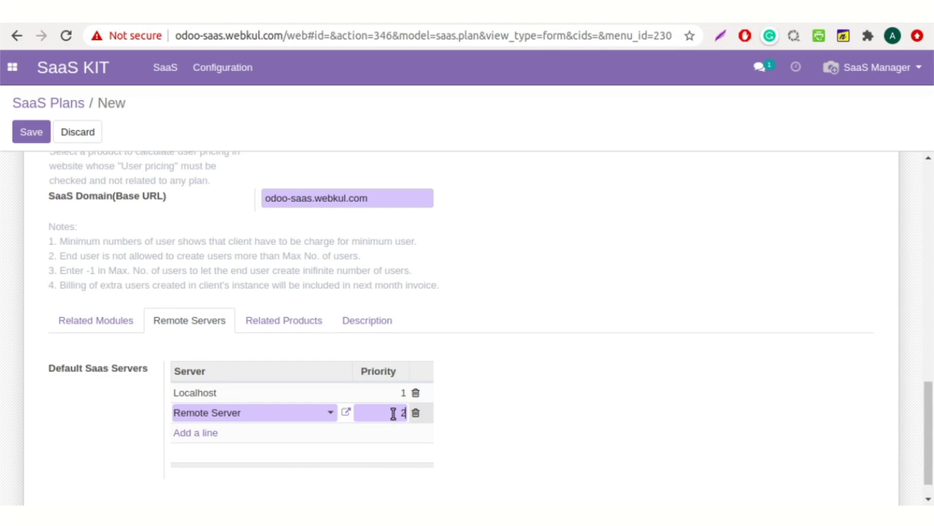
{"action": "scroll", "coordinate": [612, 408], "scroll_direction": "up", "scroll_amount": 10}
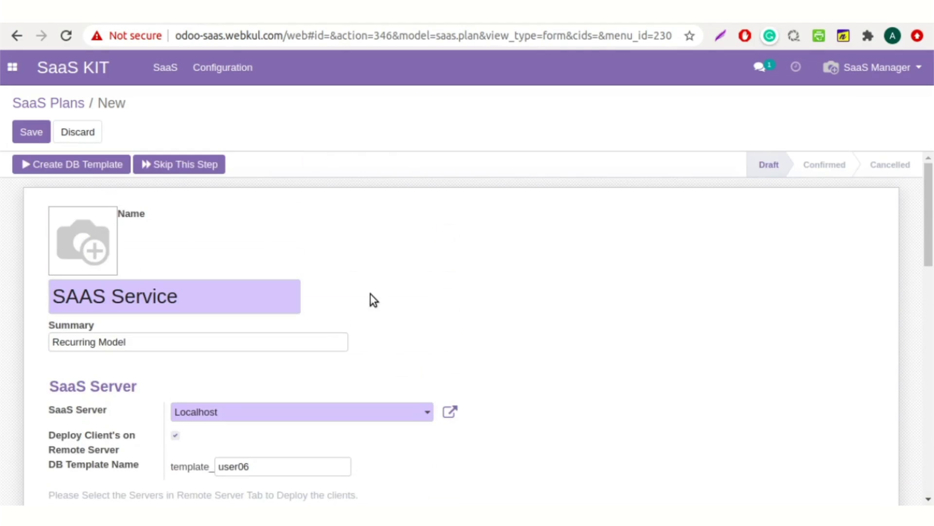
- Save the SAAS Service plan, create its DB template odoo13_template_cont, and log in to it
{"action": "left_click", "coordinate": [34, 132]}
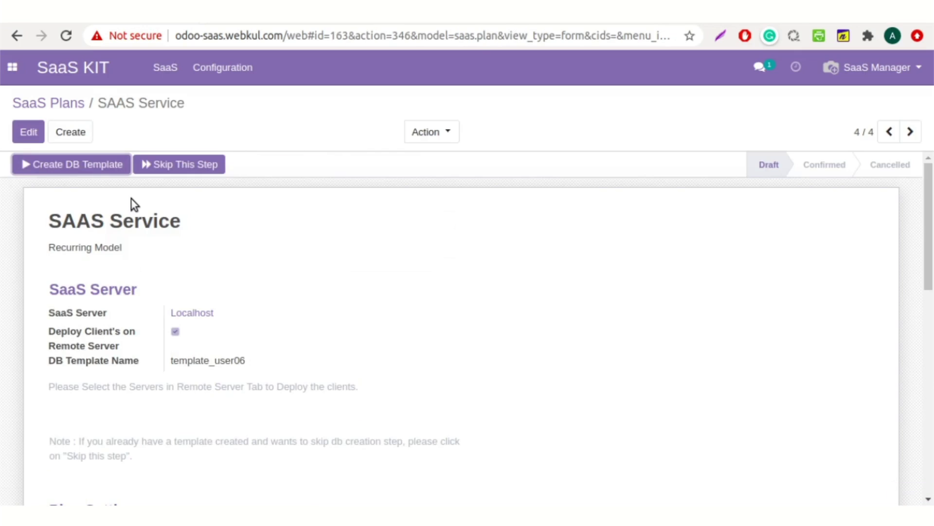
{"action": "left_click", "coordinate": [80, 168]}
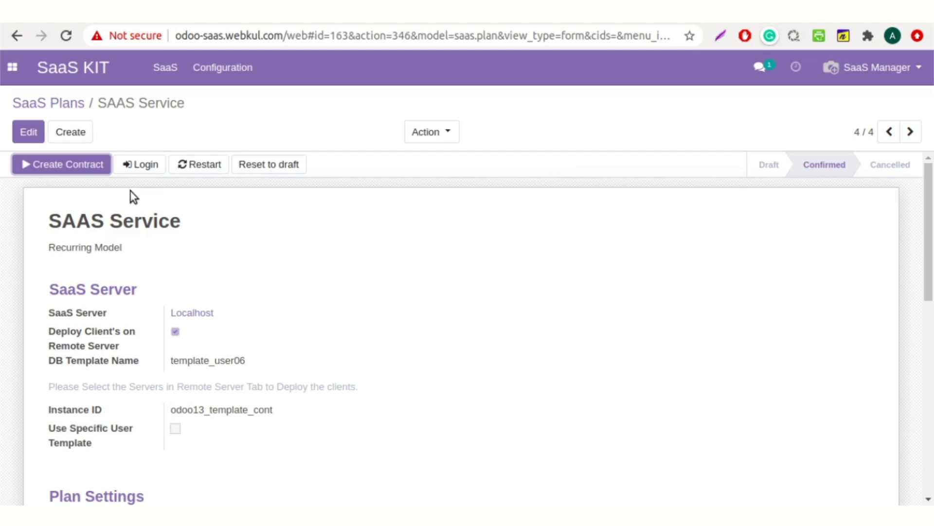
{"action": "left_click", "coordinate": [142, 165]}
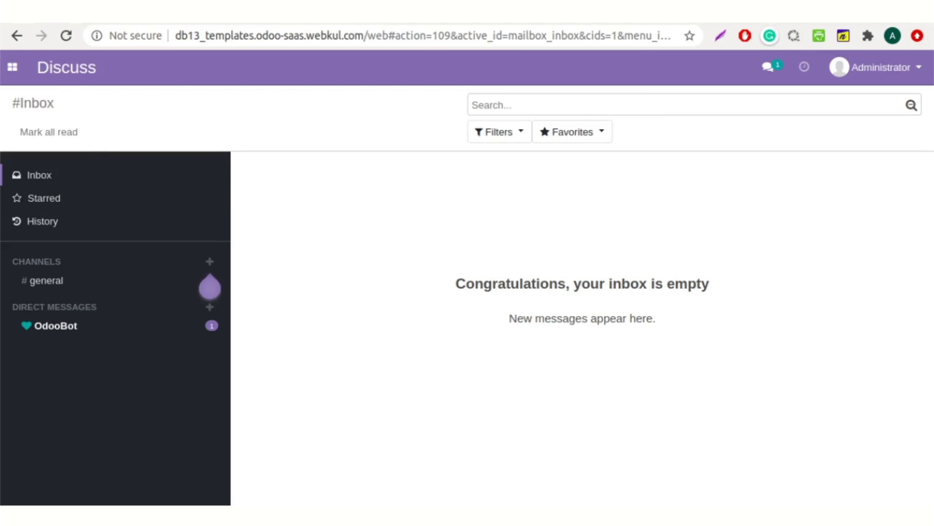
- Open the Settings app in the db13_templates template database
{"action": "left_click", "coordinate": [12, 68]}
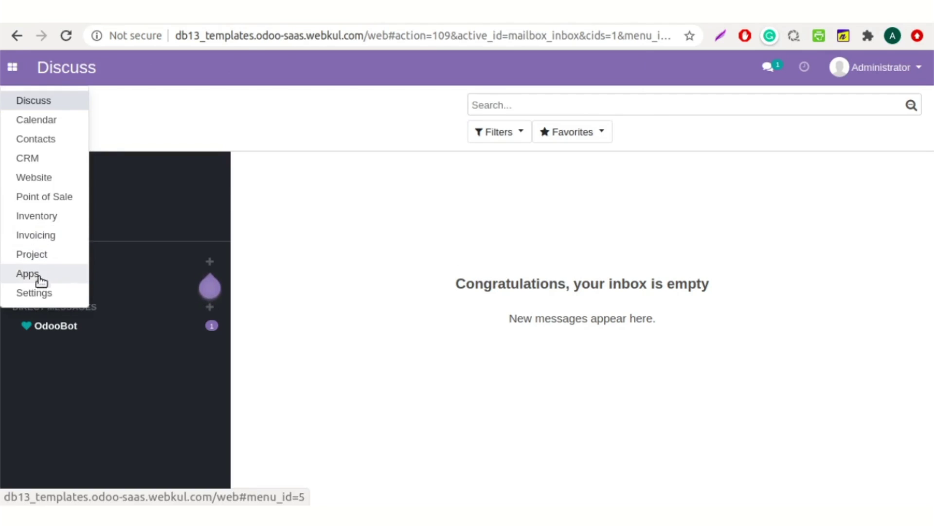
{"action": "left_click", "coordinate": [34, 293]}
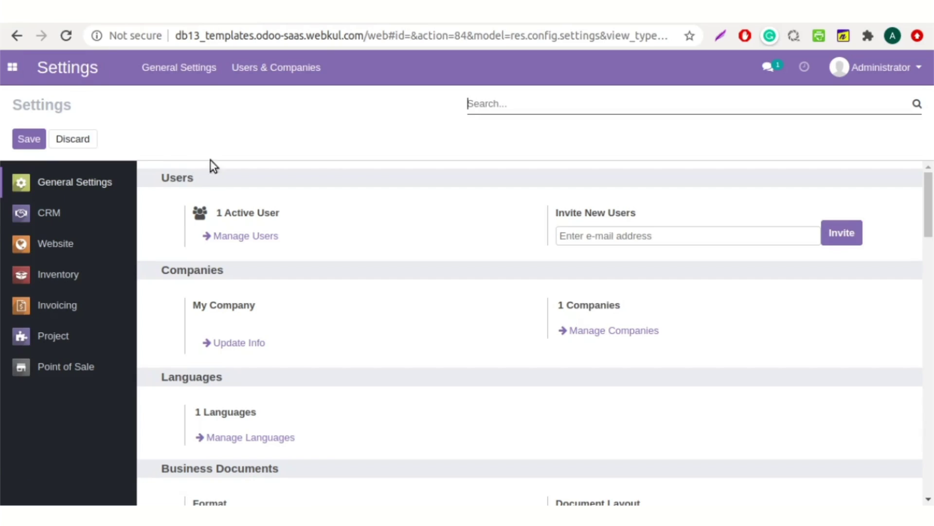
- Create a new user under Users & Companies, entering the user's name and e-mail
{"action": "left_click", "coordinate": [280, 72]}
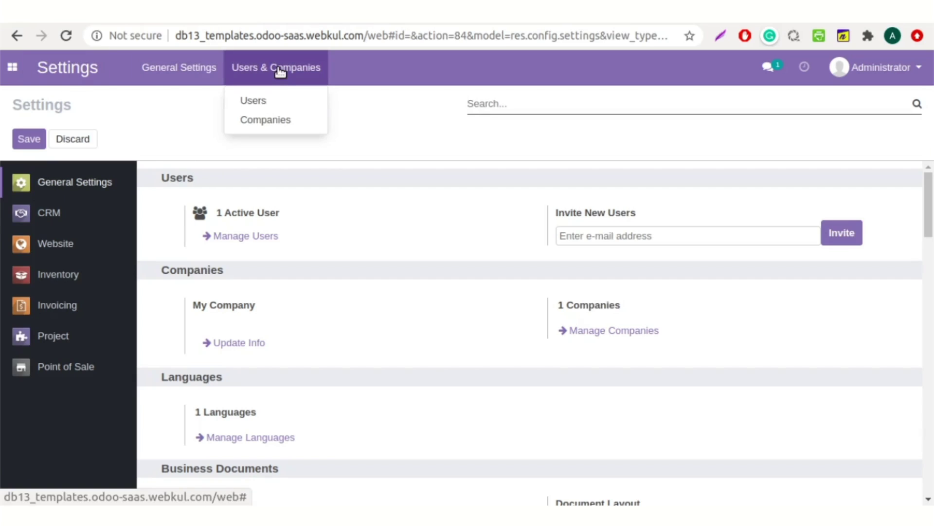
{"action": "left_click", "coordinate": [273, 101]}
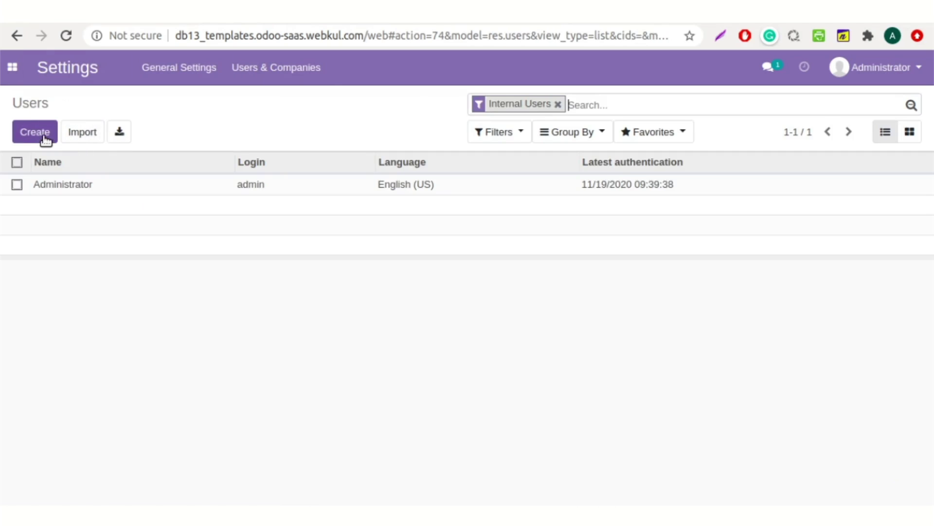
{"action": "left_click", "coordinate": [46, 139]}
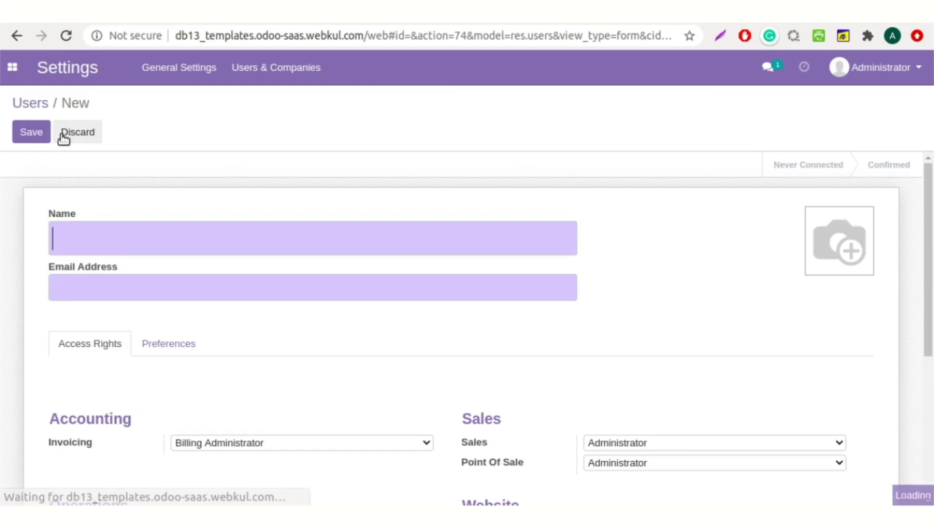
{"action": "type", "text": "Anisha"}
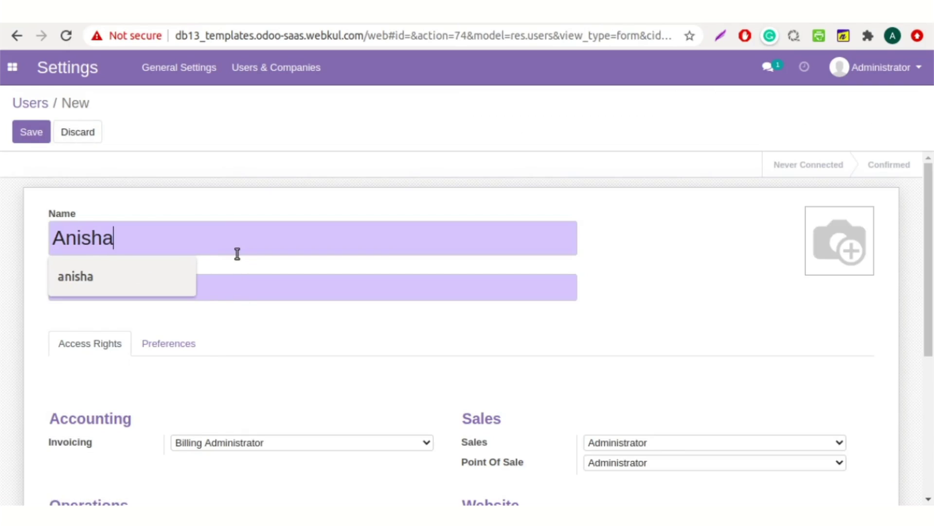
{"action": "left_click", "coordinate": [249, 292]}
{"action": "type", "text": "b"}
{"action": "key", "text": "BackSpace"}
{"action": "type", "text": "a"}
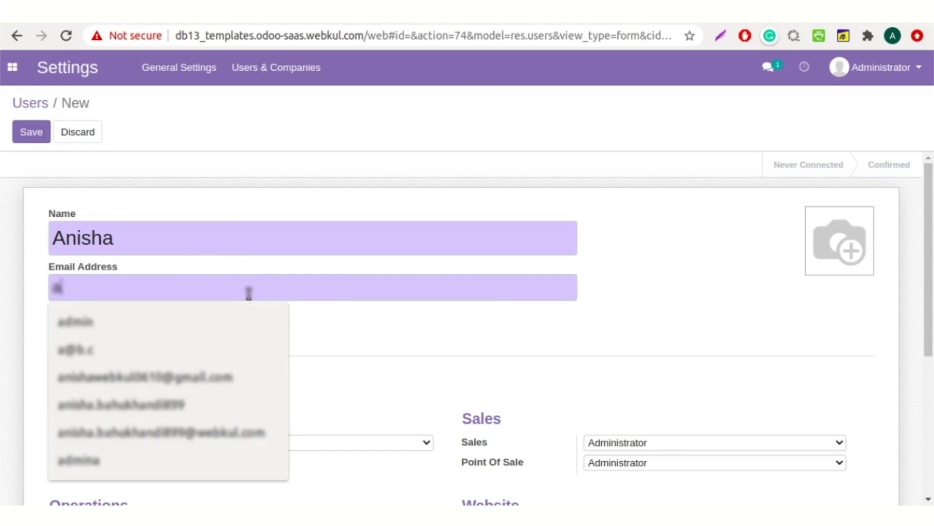
{"action": "type", "text": "nisha"}
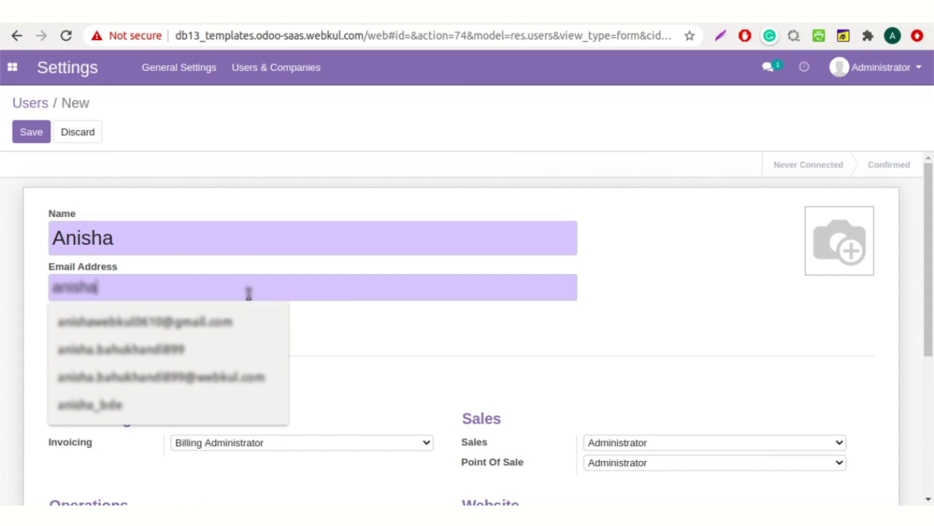
{"action": "left_click", "coordinate": [230, 377]}
- Save the new user, note its record id 6, and return to the SAAS Service plan
{"action": "scroll", "coordinate": [252, 359], "scroll_direction": "down", "scroll_amount": 2}
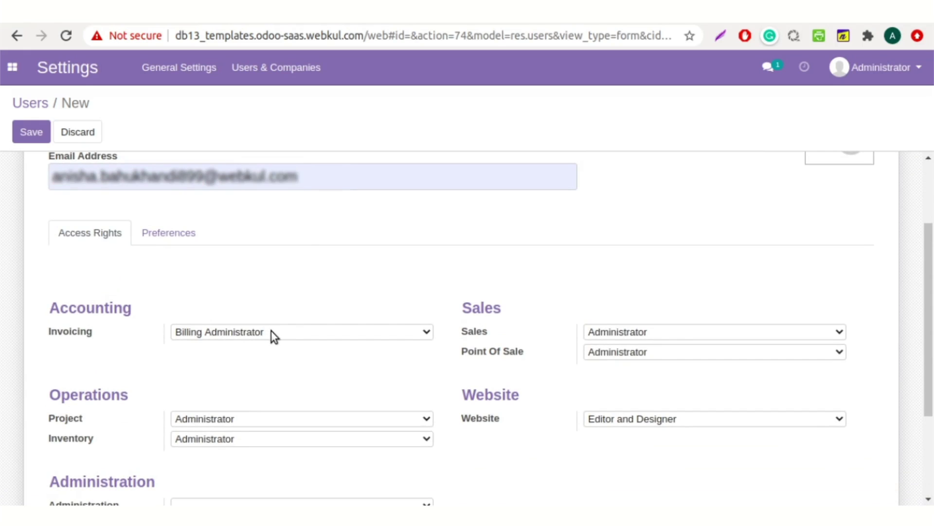
{"action": "scroll", "coordinate": [254, 359], "scroll_direction": "up", "scroll_amount": 2}
{"action": "left_click", "coordinate": [32, 136]}
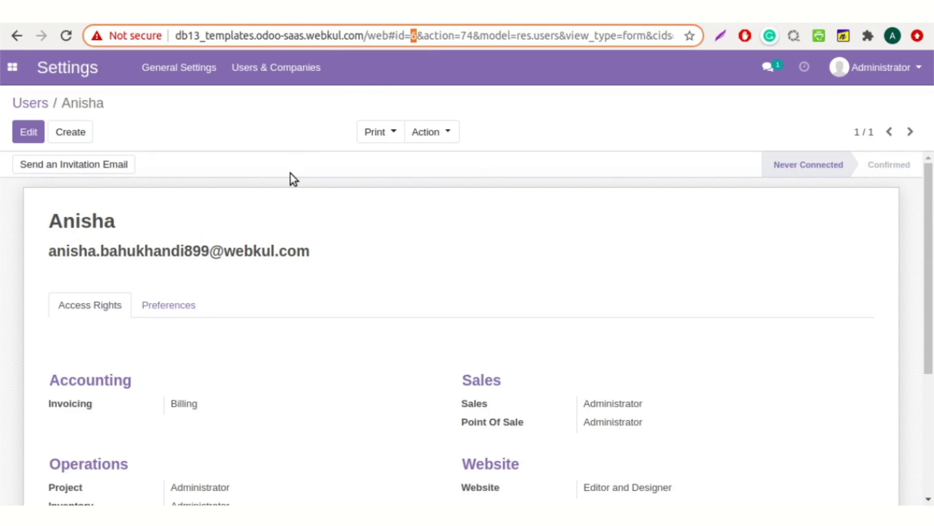
{"action": "double_click", "coordinate": [414, 36]}
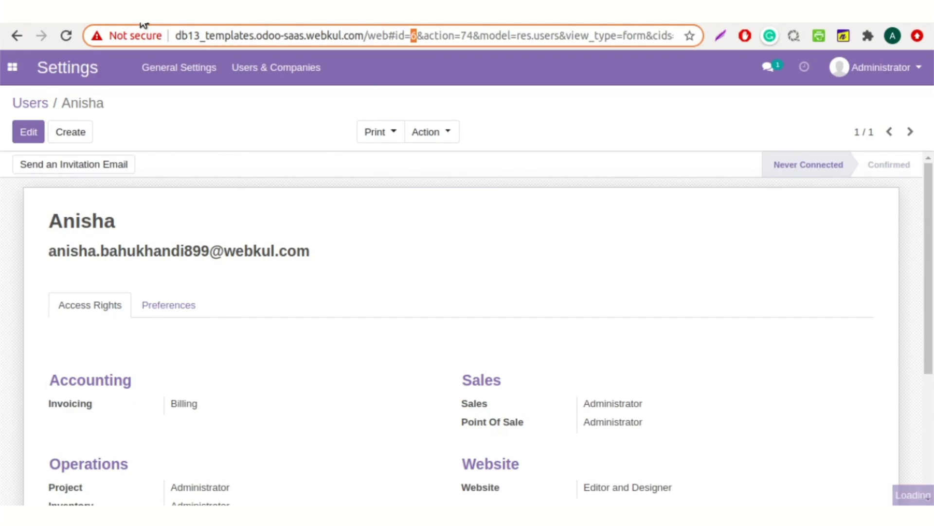
{"action": "left_click", "coordinate": [78, 11]}
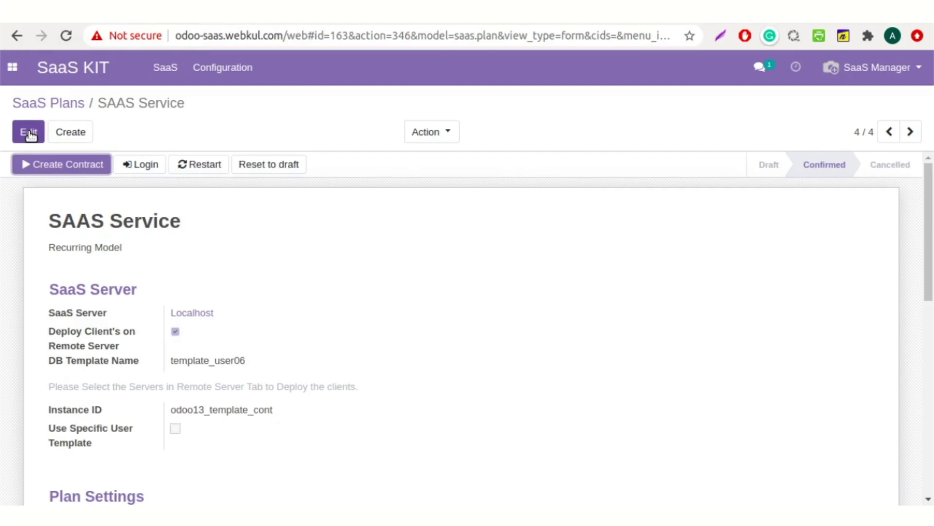
- Enable Use Specific User Template on the SAAS Service plan with template user ID 6, and save
{"action": "left_click", "coordinate": [30, 132]}
{"action": "scroll", "coordinate": [276, 419], "scroll_direction": "down", "scroll_amount": 4}
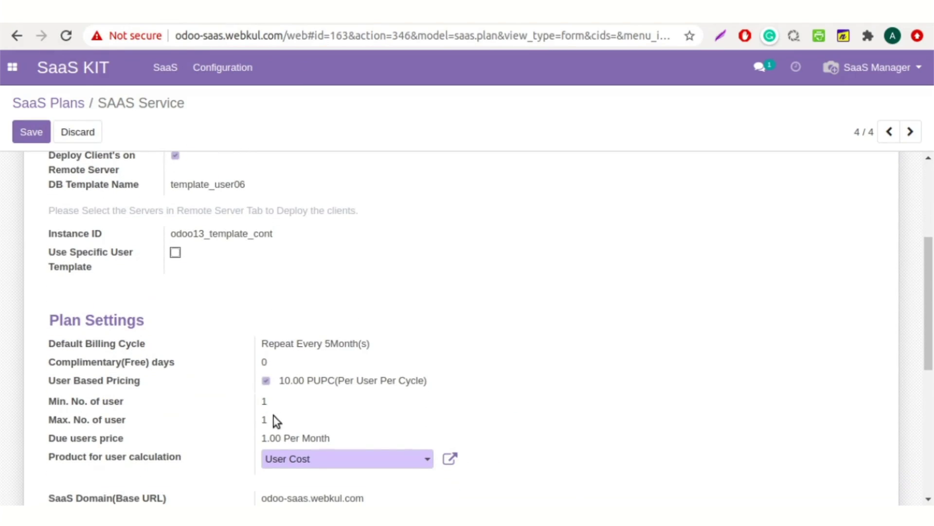
{"action": "left_click", "coordinate": [174, 251]}
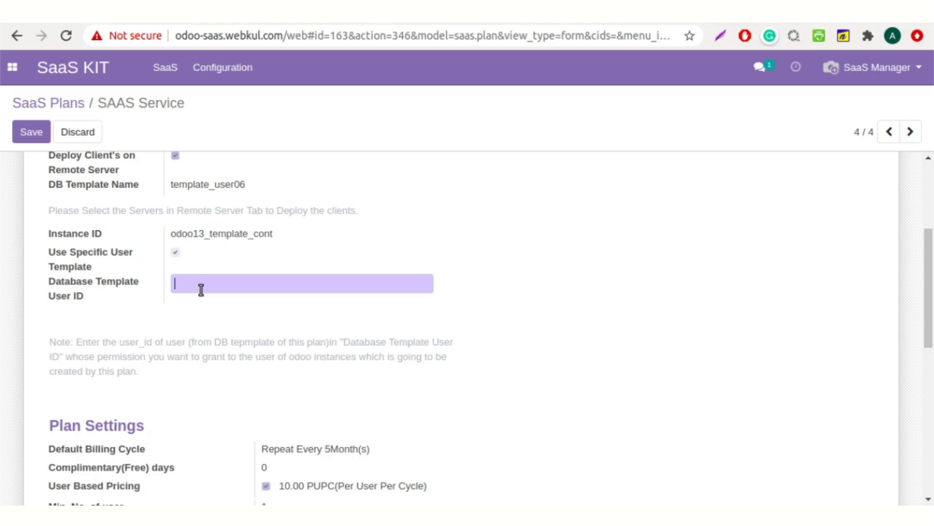
{"action": "type", "text": "6"}
{"action": "left_click", "coordinate": [29, 133]}
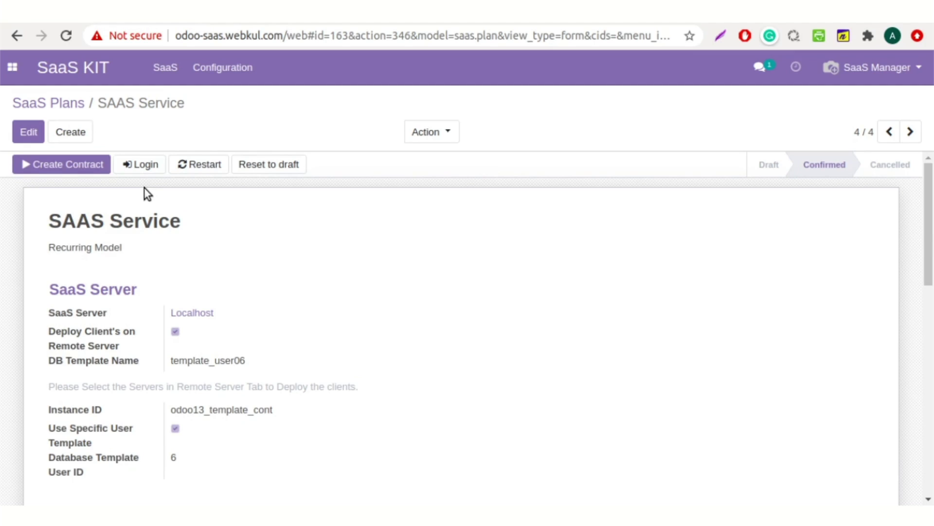
- Go to Sales > Products > Products and start a new product
{"action": "left_click", "coordinate": [12, 67]}
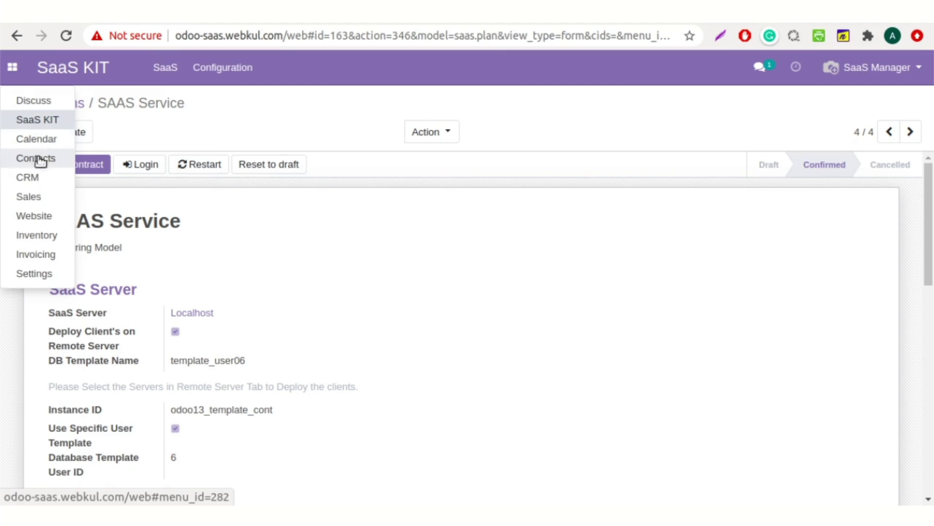
{"action": "left_click", "coordinate": [38, 195]}
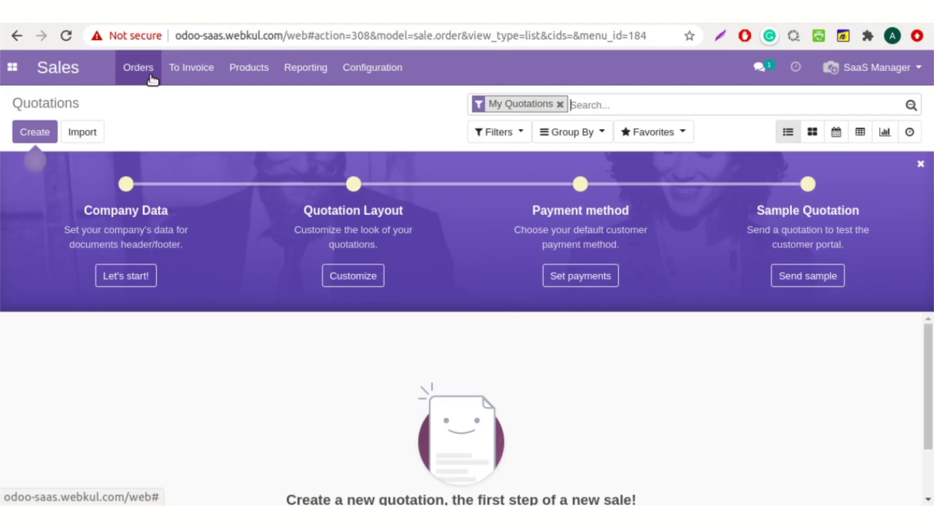
{"action": "left_click", "coordinate": [249, 68]}
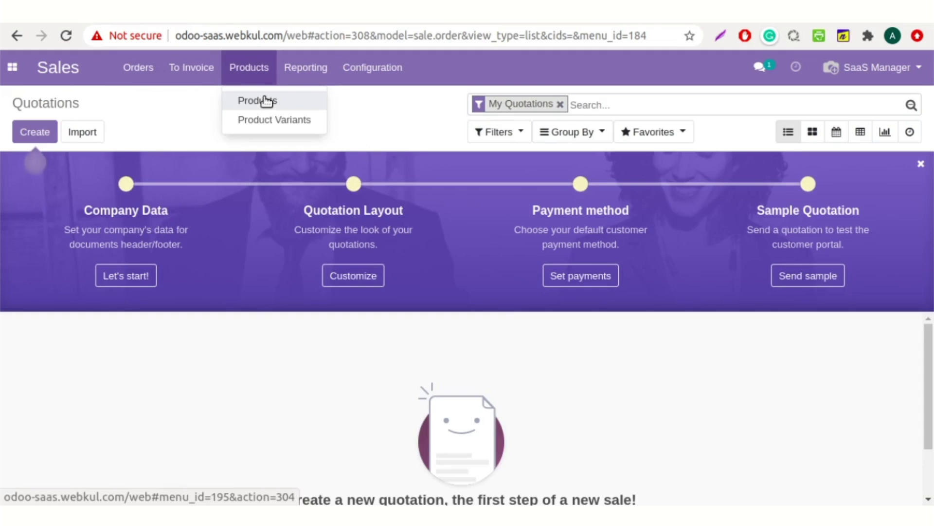
{"action": "left_click", "coordinate": [265, 100]}
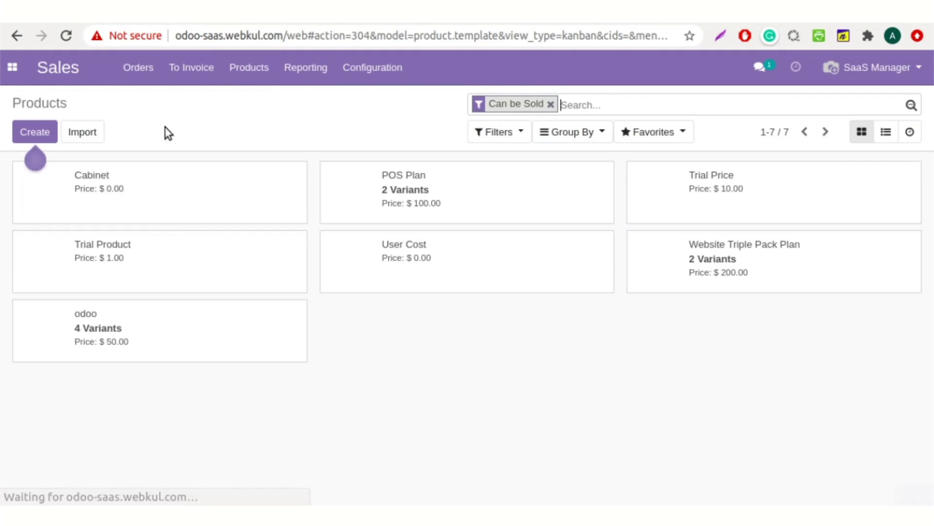
{"action": "left_click", "coordinate": [37, 139]}
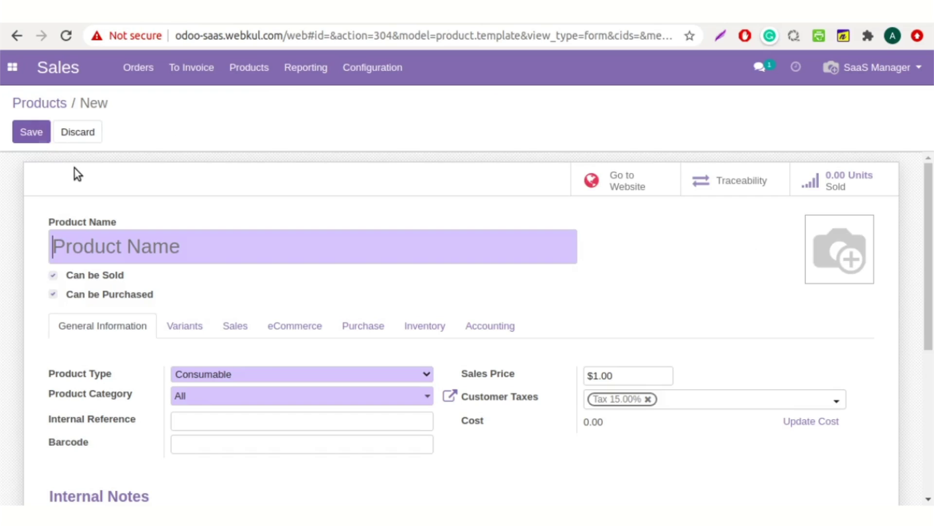
- Name the product odoo, set its sales price to 100, and link it to the SAAS Service plan
{"action": "left_click", "coordinate": [132, 255]}
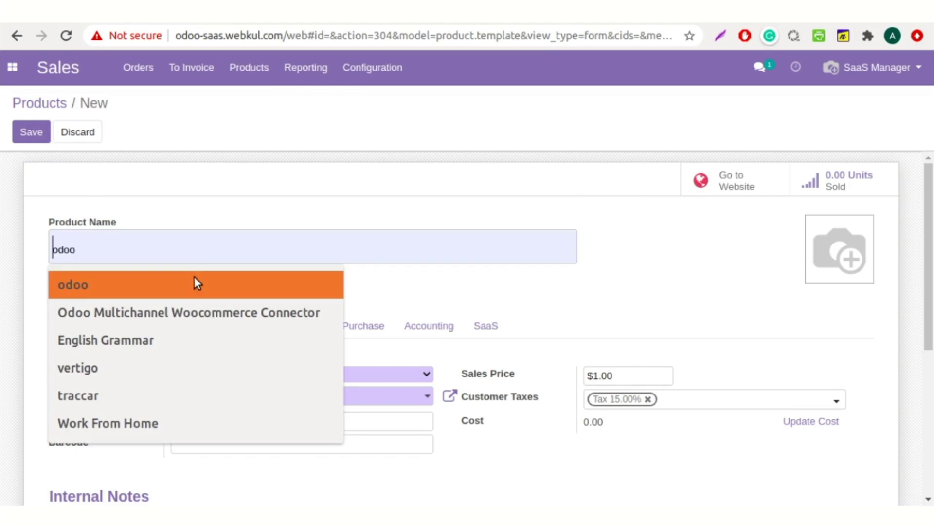
{"action": "left_click", "coordinate": [112, 294]}
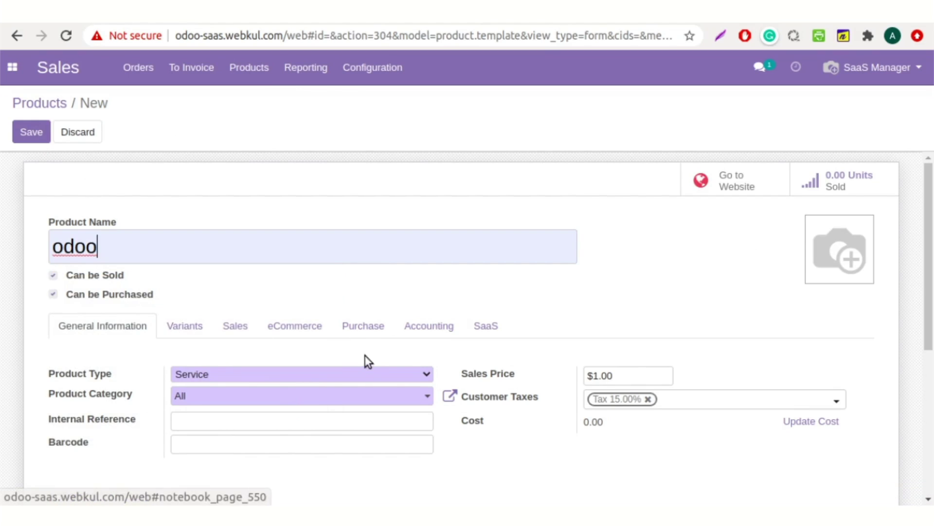
{"action": "left_click", "coordinate": [599, 376]}
{"action": "type", "text": "00"}
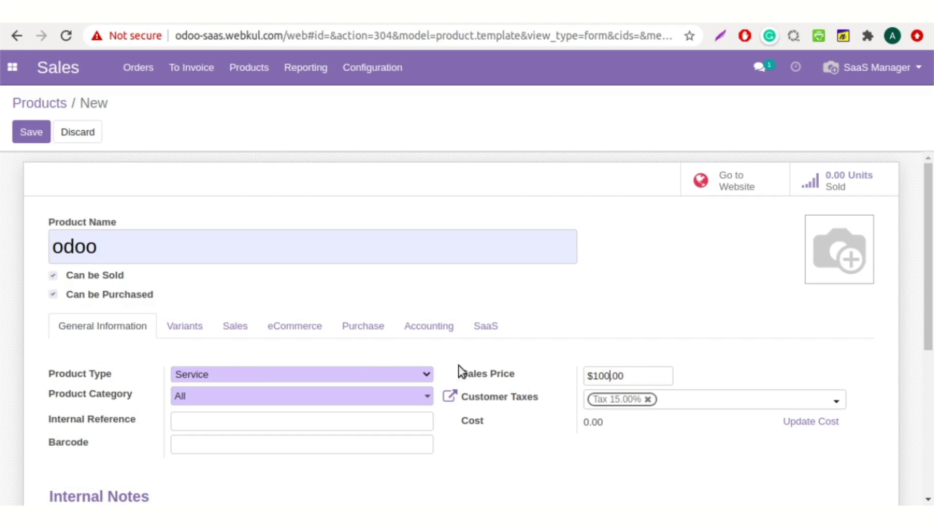
{"action": "left_click", "coordinate": [498, 335]}
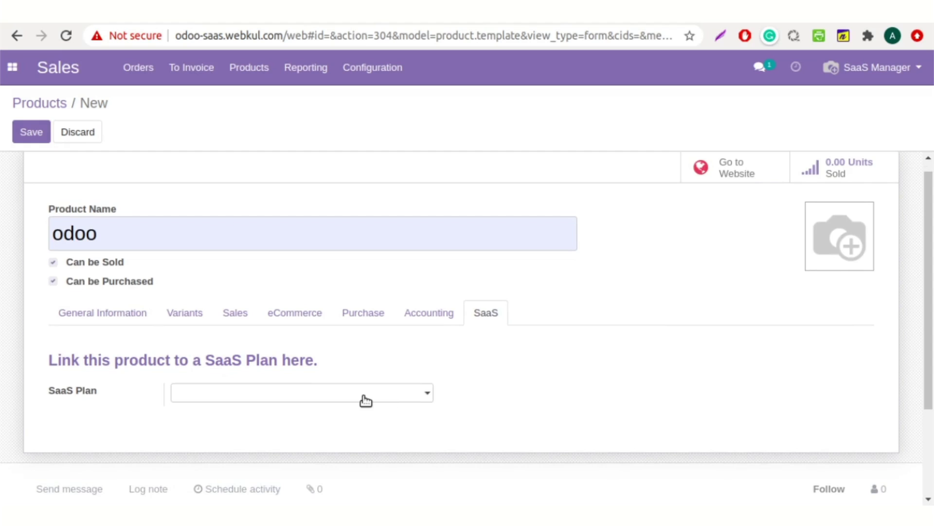
{"action": "left_click", "coordinate": [360, 395]}
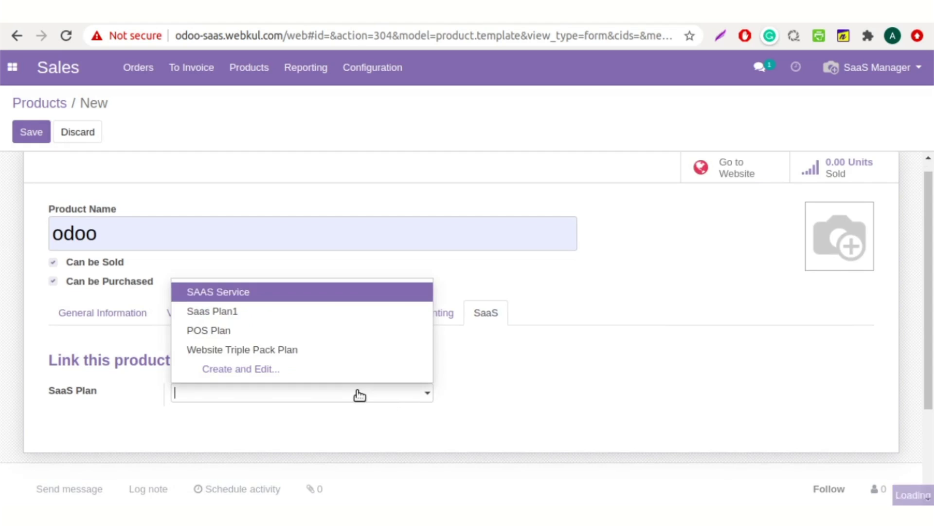
{"action": "left_click", "coordinate": [269, 296]}
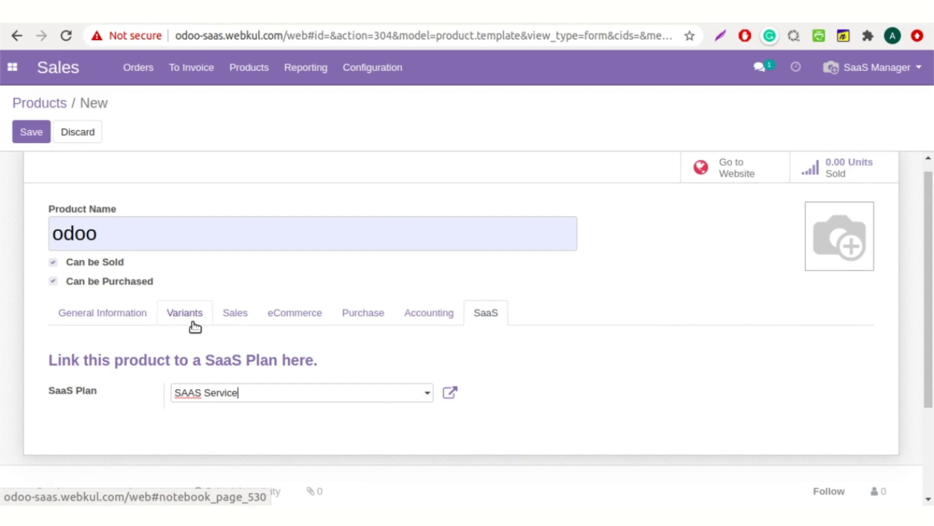
{"action": "left_click", "coordinate": [195, 326]}
- Add a Type of Subscription attribute with Monthly(1 months) and Quarterly(3 months) values, then save
{"action": "left_click", "coordinate": [74, 372]}
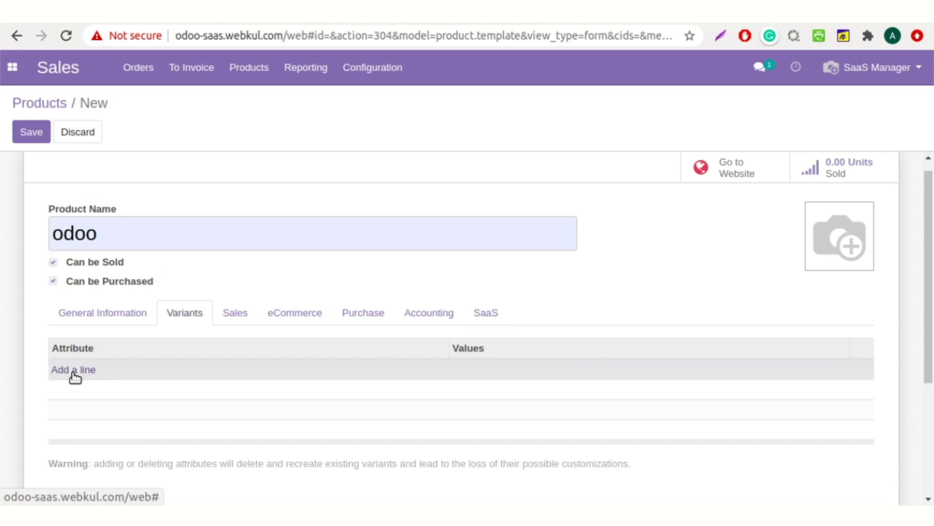
{"action": "left_click", "coordinate": [74, 372]}
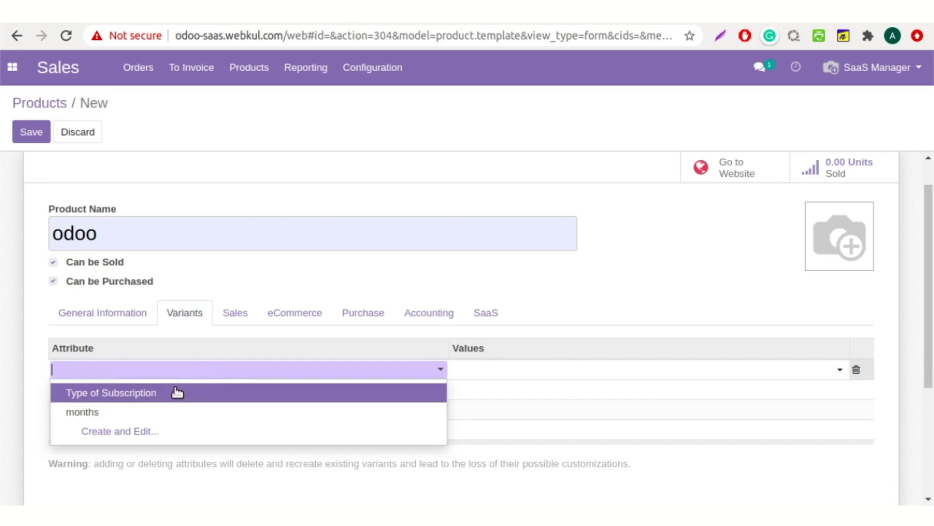
{"action": "left_click", "coordinate": [170, 397]}
{"action": "left_click", "coordinate": [521, 375]}
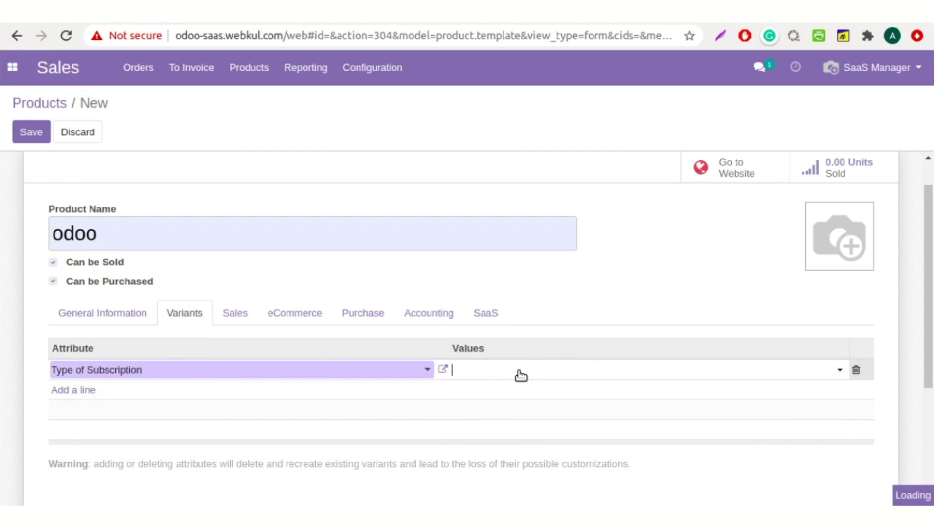
{"action": "left_click", "coordinate": [549, 392]}
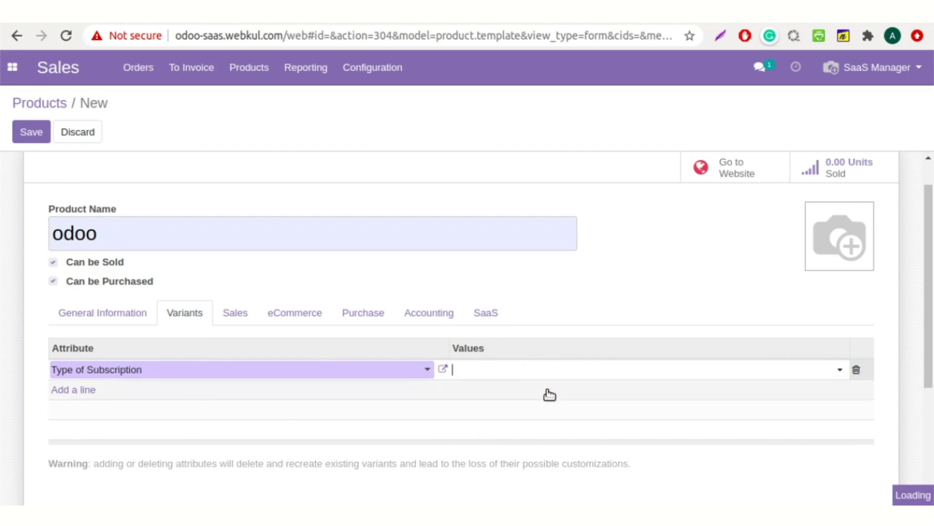
{"action": "left_click", "coordinate": [586, 370]}
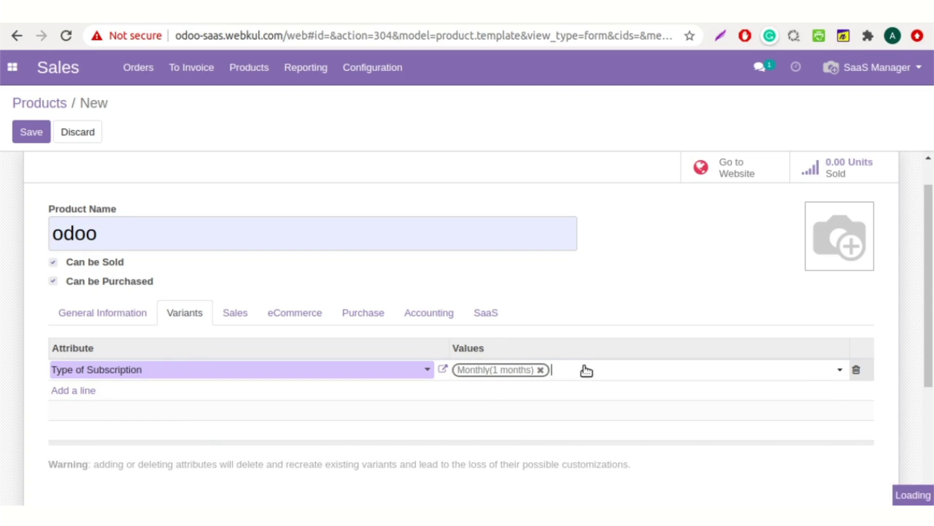
{"action": "left_click", "coordinate": [582, 396]}
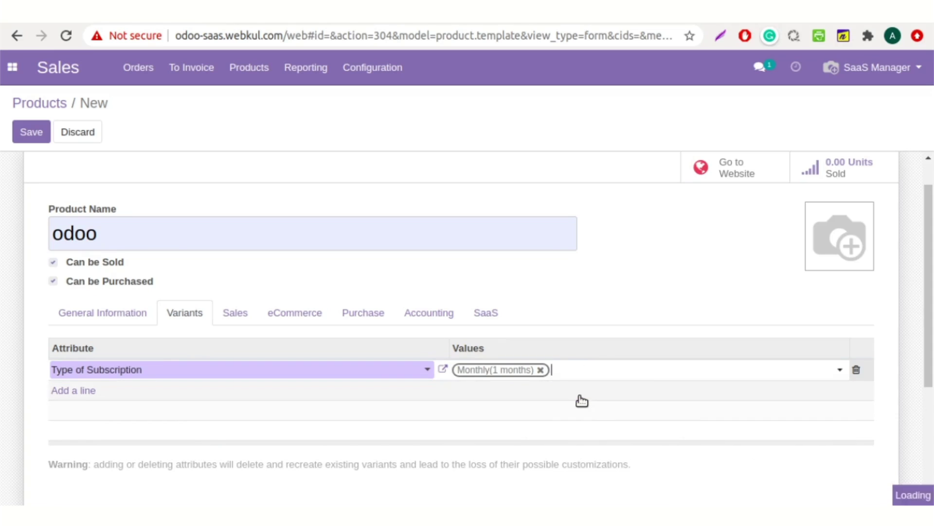
{"action": "left_click", "coordinate": [85, 392]}
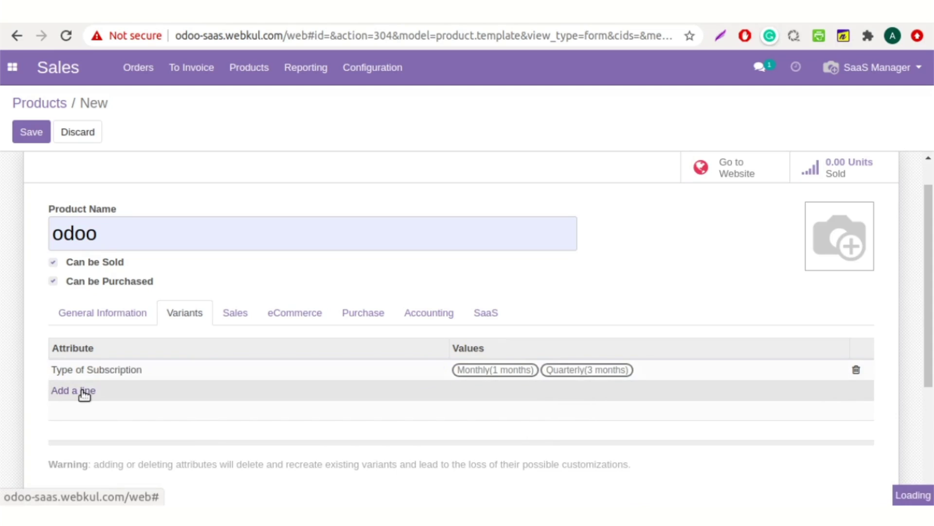
{"action": "left_click", "coordinate": [36, 139]}
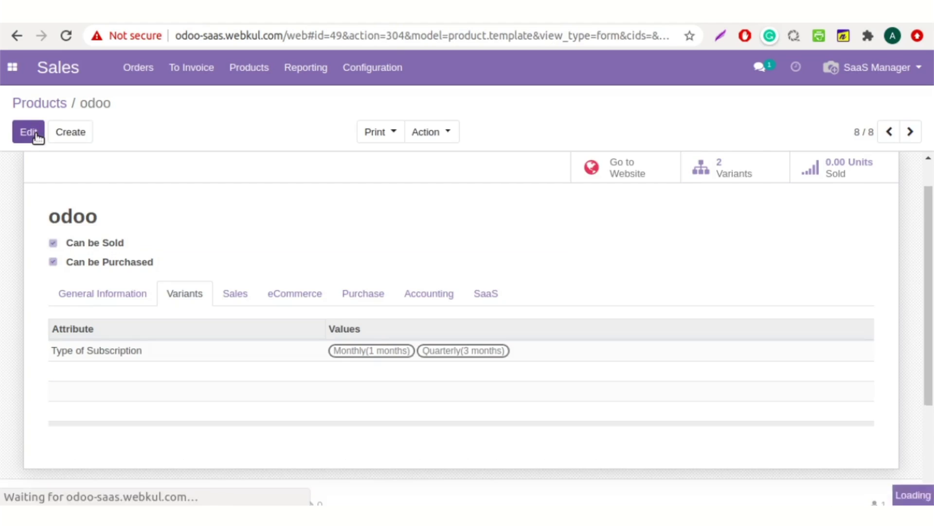
- Open the odoo Monthly(1 months) product variant for editing
{"action": "left_click", "coordinate": [247, 79]}
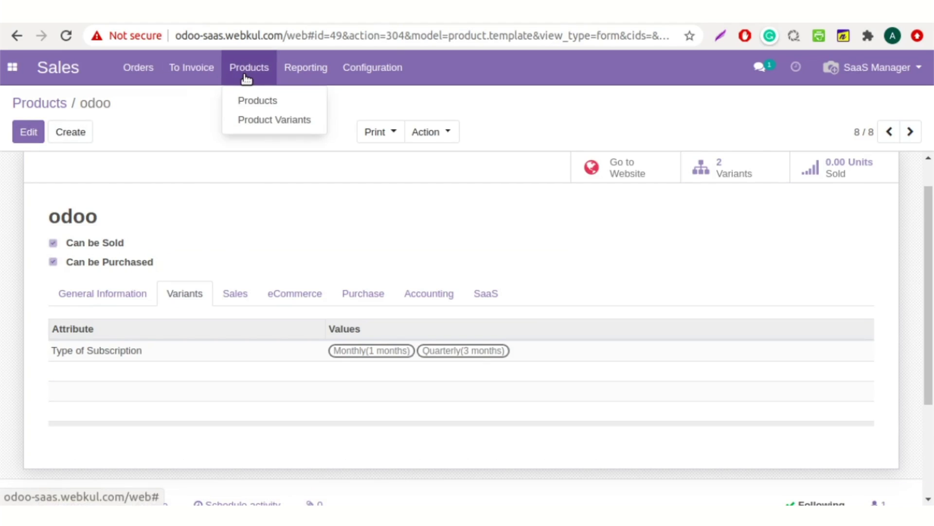
{"action": "left_click", "coordinate": [253, 122]}
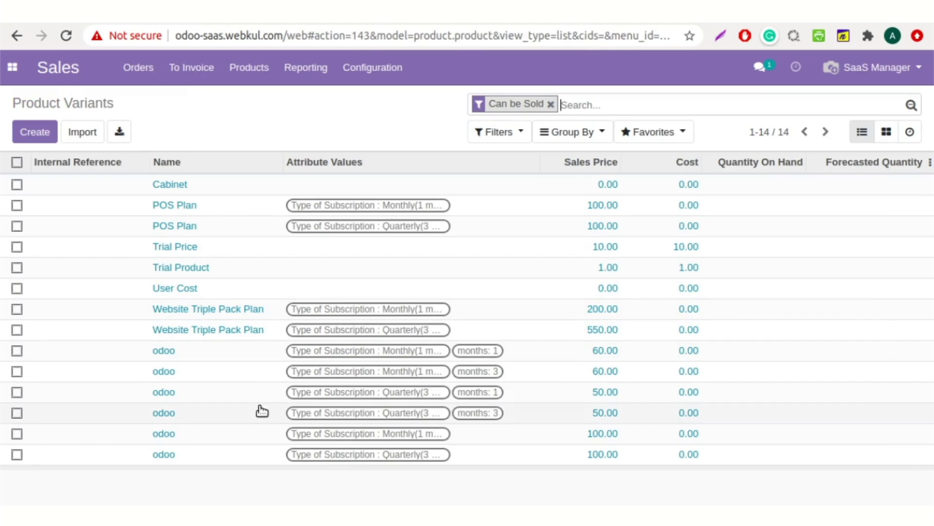
{"action": "left_click", "coordinate": [222, 438]}
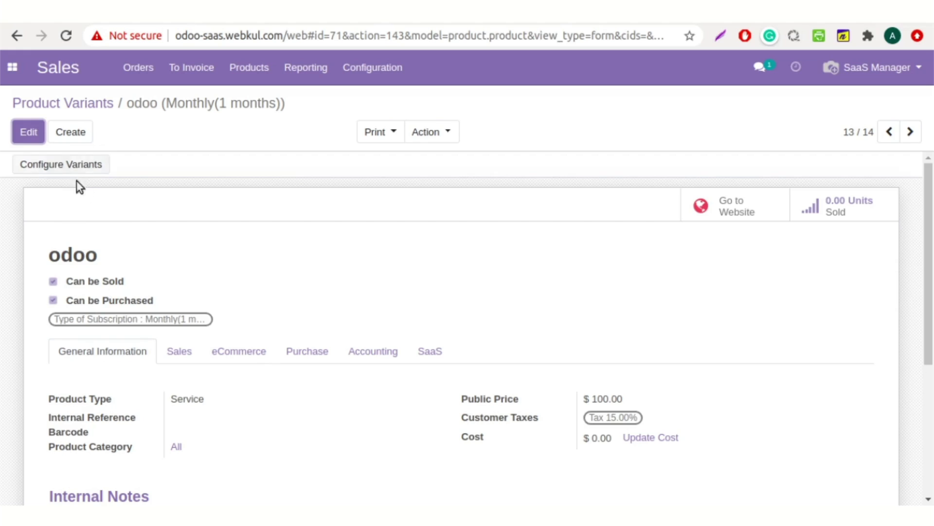
{"action": "left_click", "coordinate": [28, 138]}
- Set the variant's SaaS Billing Cycle to 9 and save it
{"action": "scroll", "coordinate": [298, 336], "scroll_direction": "down", "scroll_amount": 2}
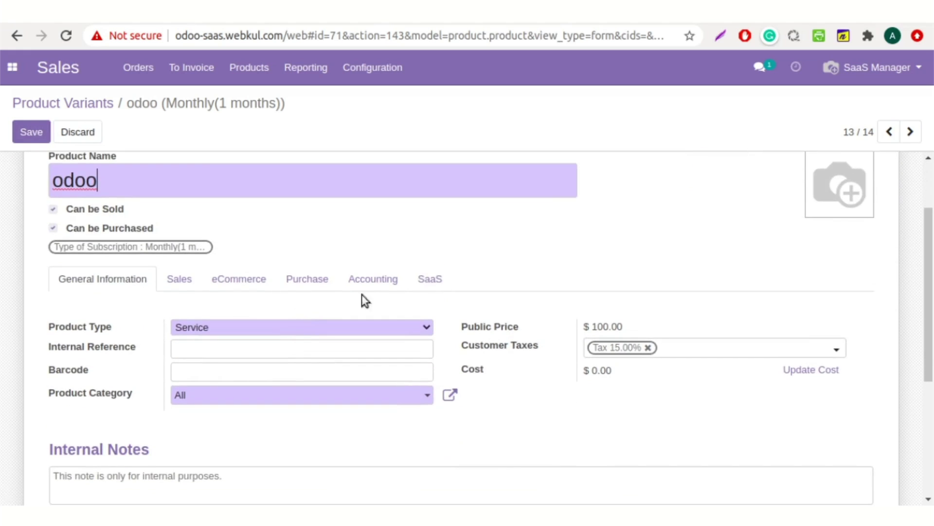
{"action": "left_click", "coordinate": [431, 279]}
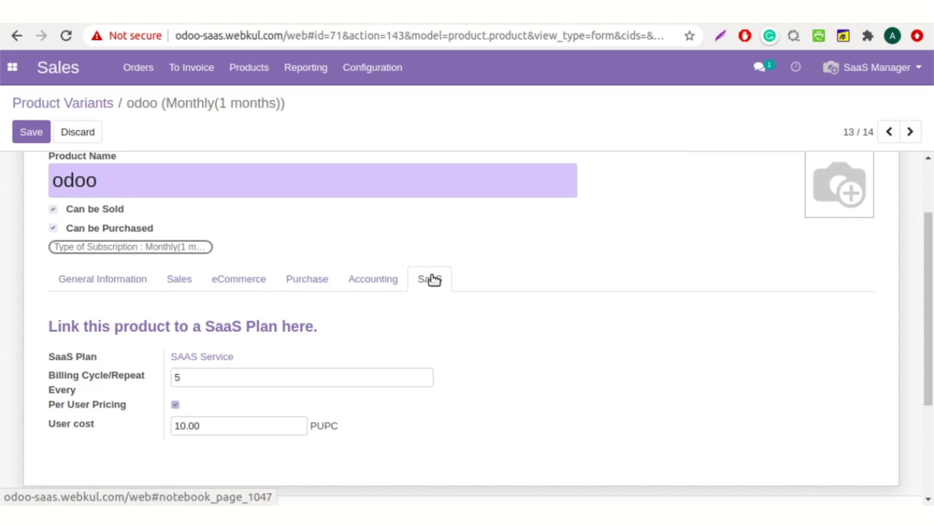
{"action": "scroll", "coordinate": [423, 316], "scroll_direction": "down", "scroll_amount": 2}
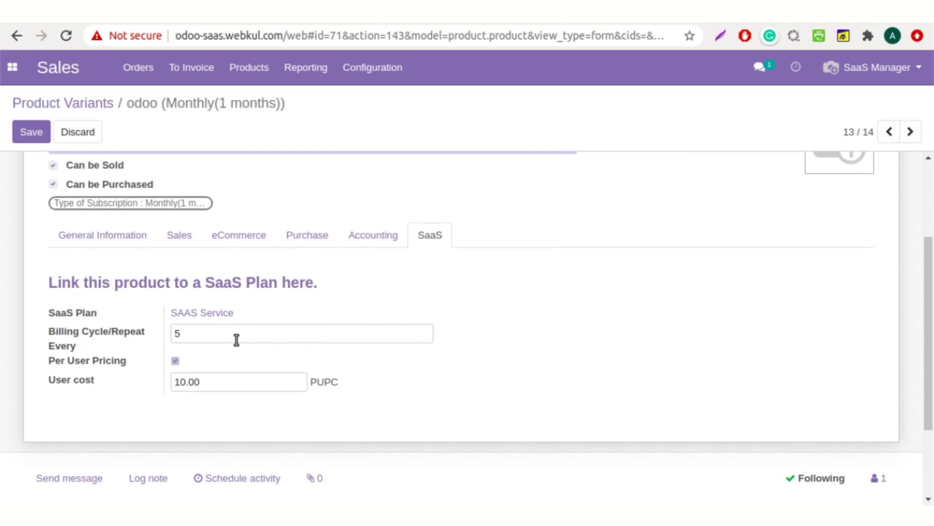
{"action": "double_click", "coordinate": [207, 331]}
{"action": "type", "text": "59"}
{"action": "key", "text": "BackSpace"}
{"action": "key", "text": "BackSpace"}
{"action": "type", "text": "9"}
{"action": "scroll", "coordinate": [182, 385], "scroll_direction": "up", "scroll_amount": 3}
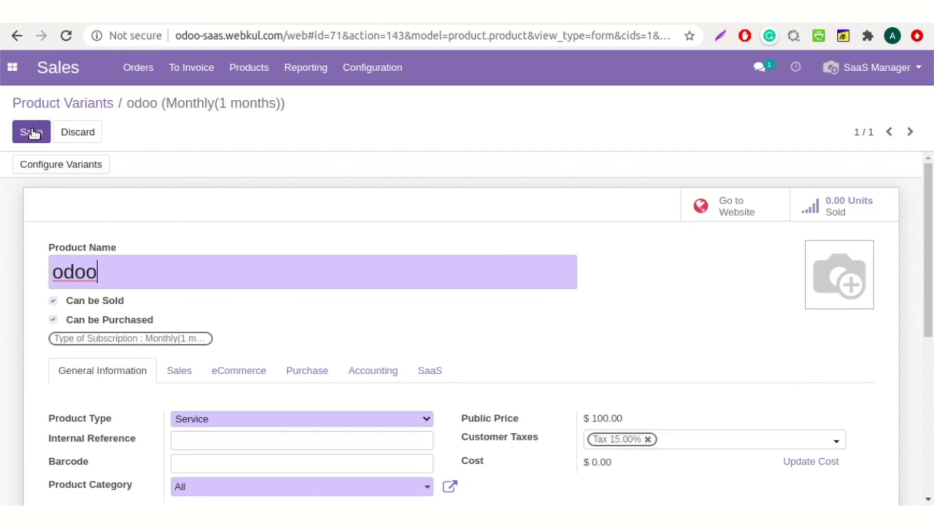
{"action": "left_click", "coordinate": [34, 136]}
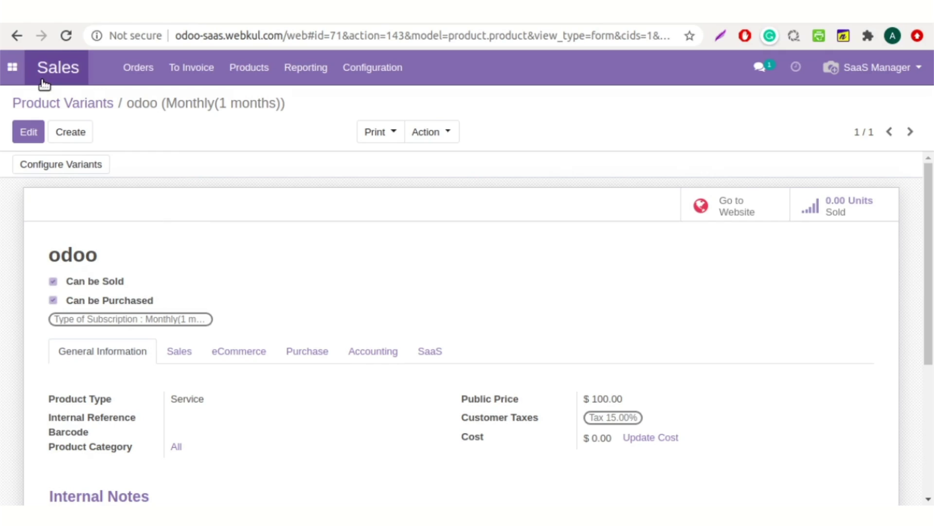
- Switch to the SaaS KIT app to view the SaaS Plans list
{"action": "left_click", "coordinate": [13, 78]}
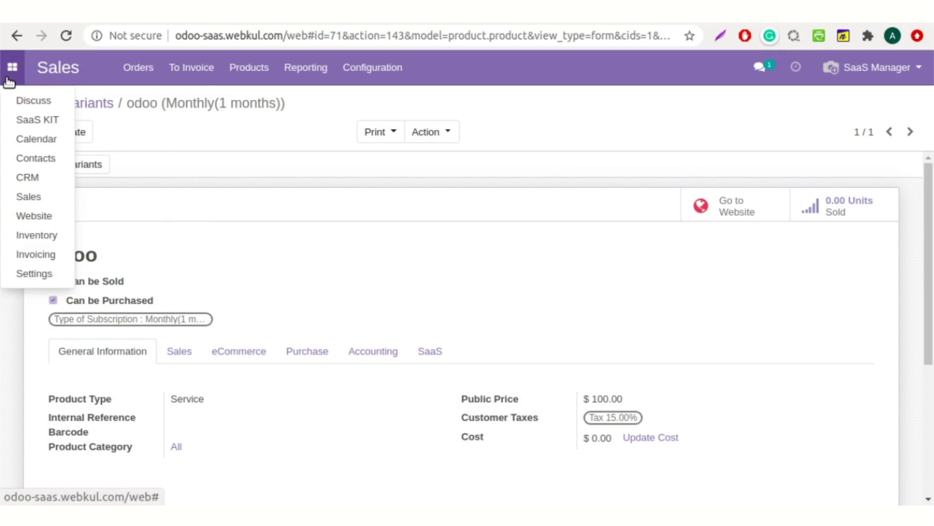
{"action": "left_click", "coordinate": [32, 120]}
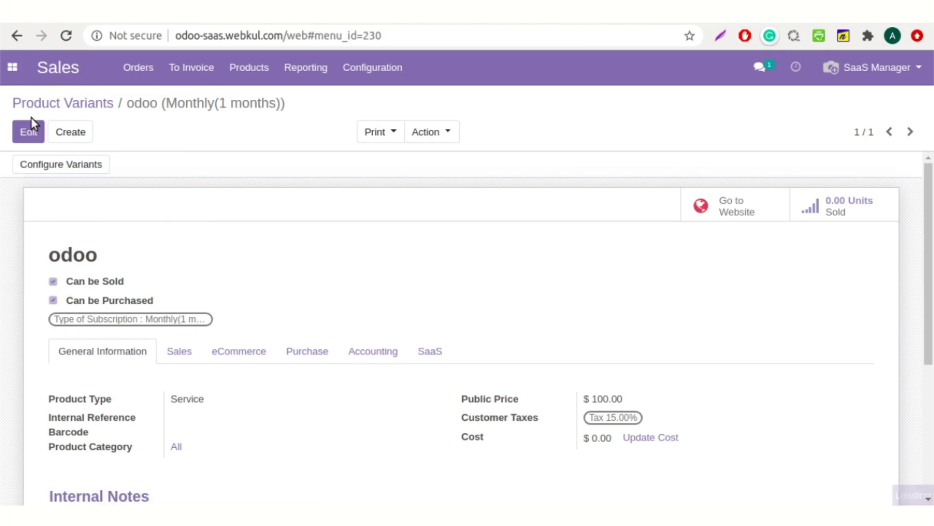
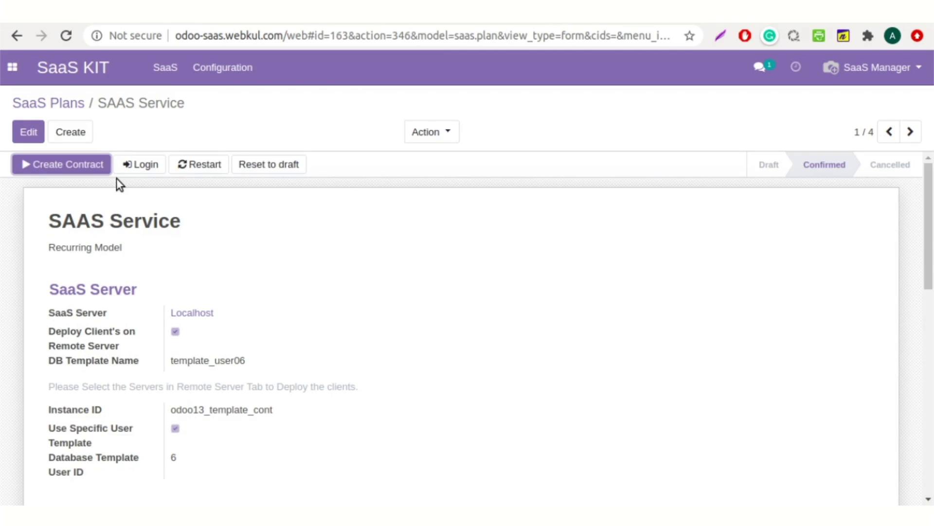
- Start a SAAS Service contract billed every 5 months at a 100 contract rate, with 1 purchase cycle
{"action": "left_click", "coordinate": [72, 170]}
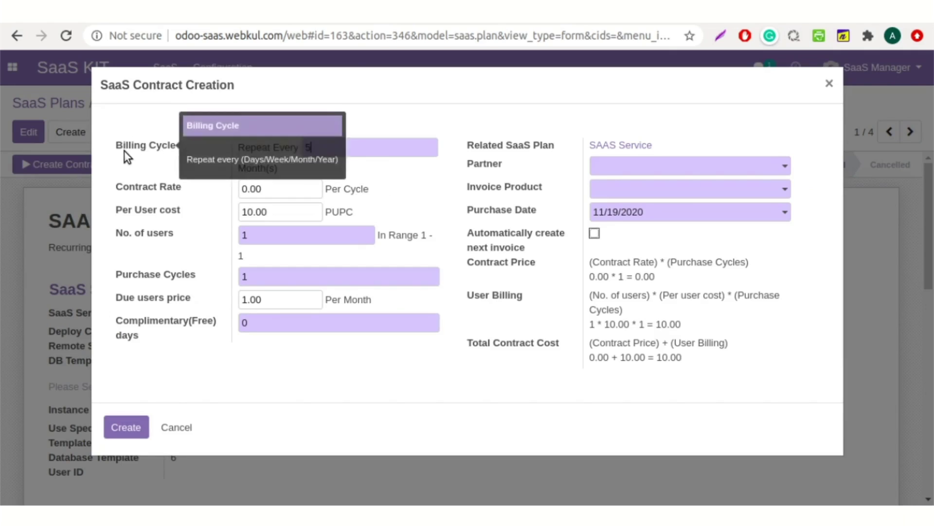
{"action": "double_click", "coordinate": [330, 151]}
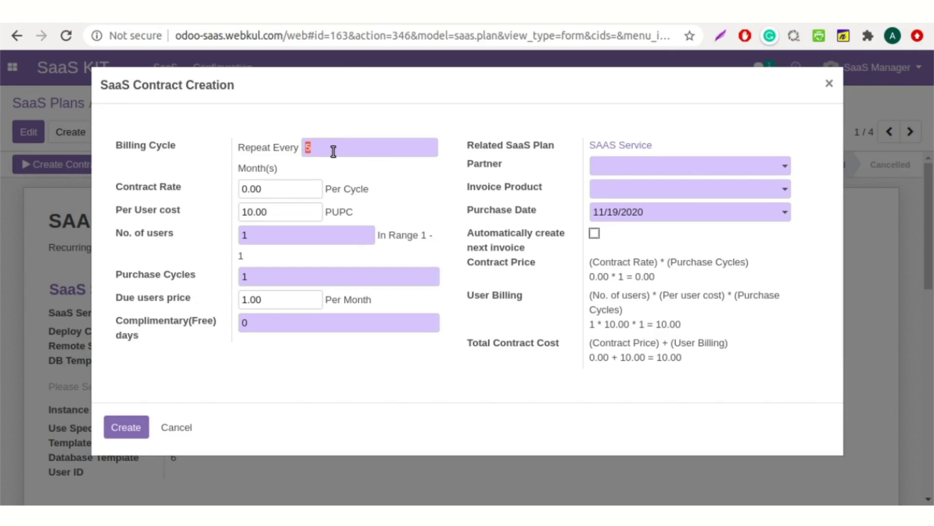
{"action": "left_click", "coordinate": [248, 189]}
{"action": "type", "text": "10"}
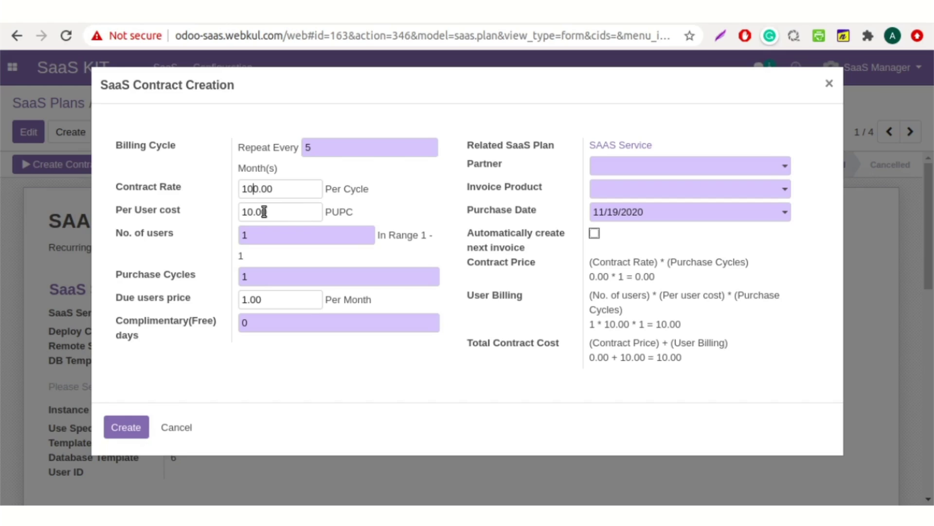
{"action": "left_click", "coordinate": [258, 236]}
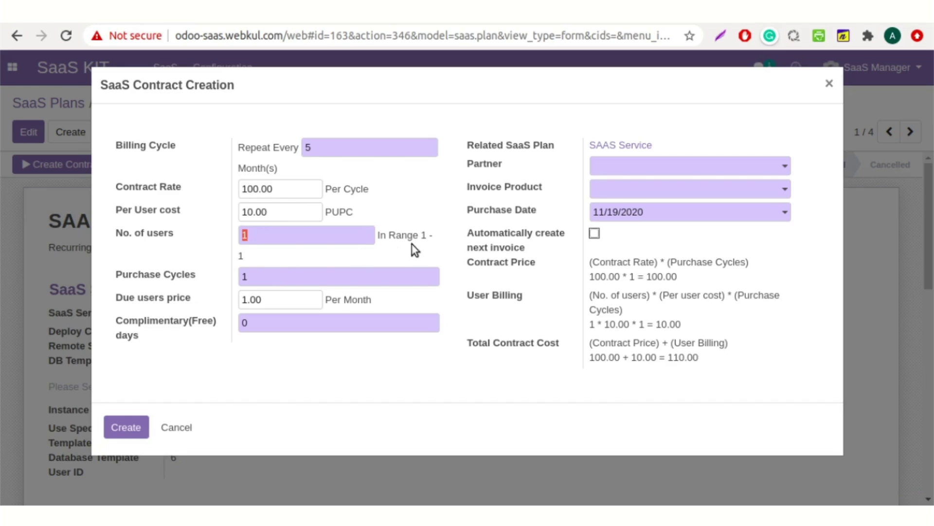
{"action": "left_click", "coordinate": [256, 276]}
{"action": "type", "text": "1"}
{"action": "double_click", "coordinate": [280, 324]}
{"action": "left_click", "coordinate": [739, 170]}
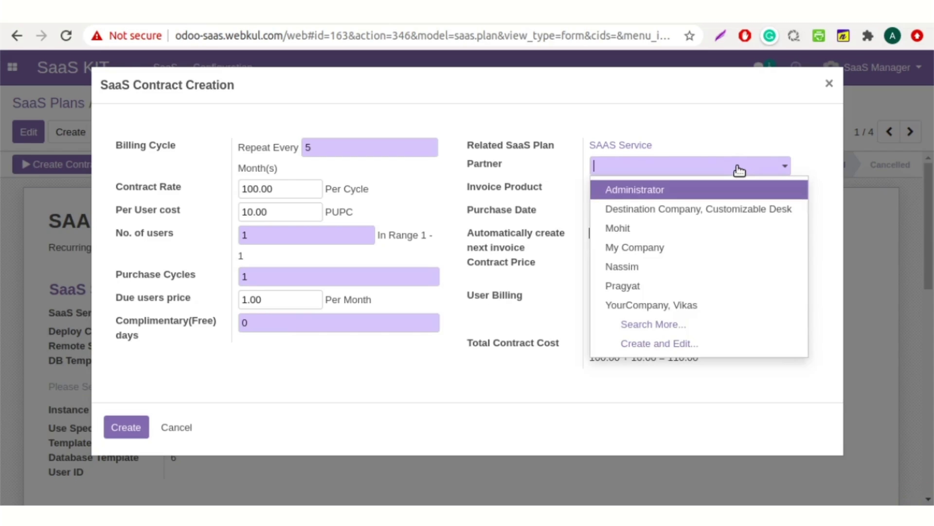
- Set the partner to a newly created 'ani' and the invoice product to the monthly odoo invoice
{"action": "type", "text": "ani"}
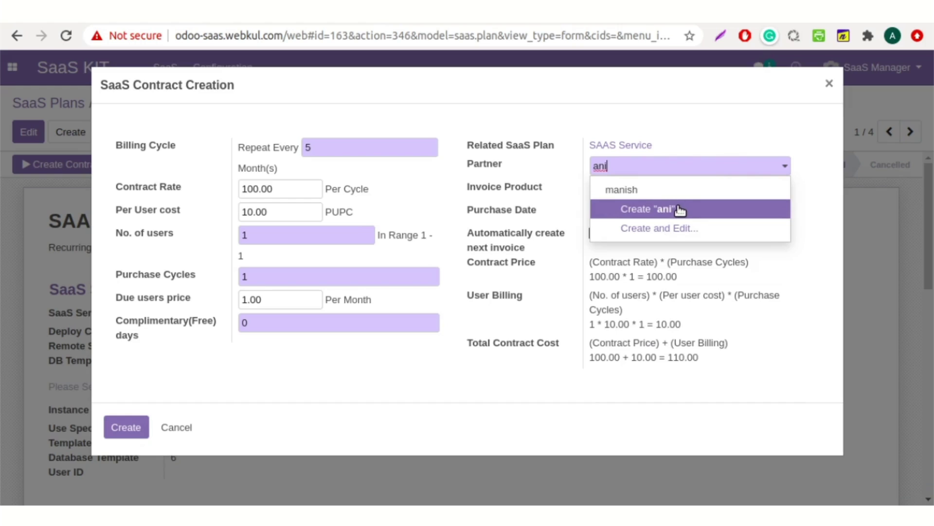
{"action": "left_click", "coordinate": [681, 210]}
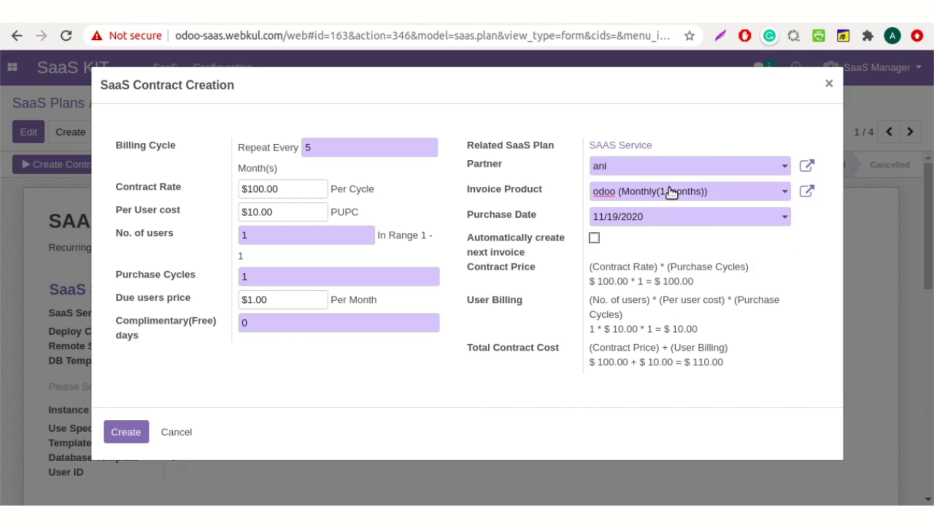
{"action": "left_click", "coordinate": [671, 195]}
{"action": "left_click", "coordinate": [669, 222]}
- Enable automatic next-invoice creation and create contract CONTRACT289
{"action": "left_click", "coordinate": [595, 237]}
{"action": "left_click", "coordinate": [129, 429]}
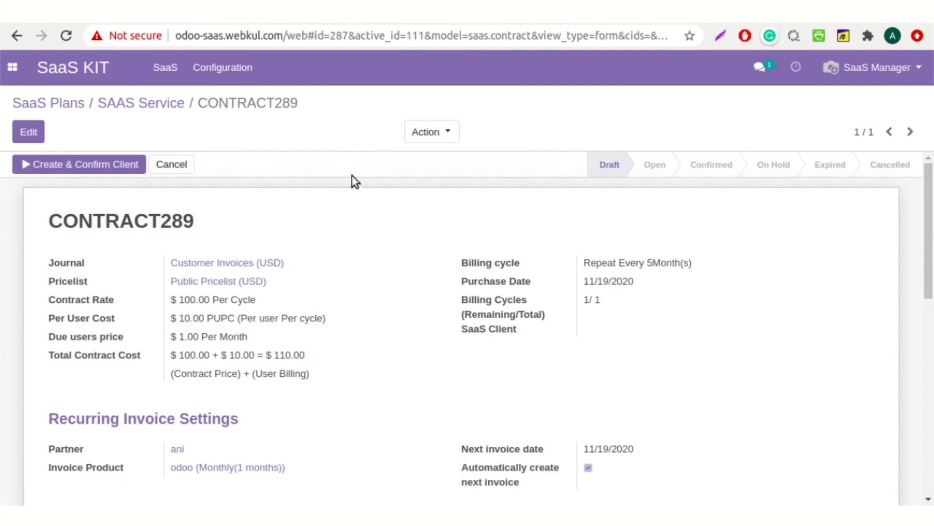
{"action": "left_click", "coordinate": [171, 73]}
- Open CONTRACT289 from the SaaS Contracts list for editing
{"action": "left_click", "coordinate": [190, 122]}
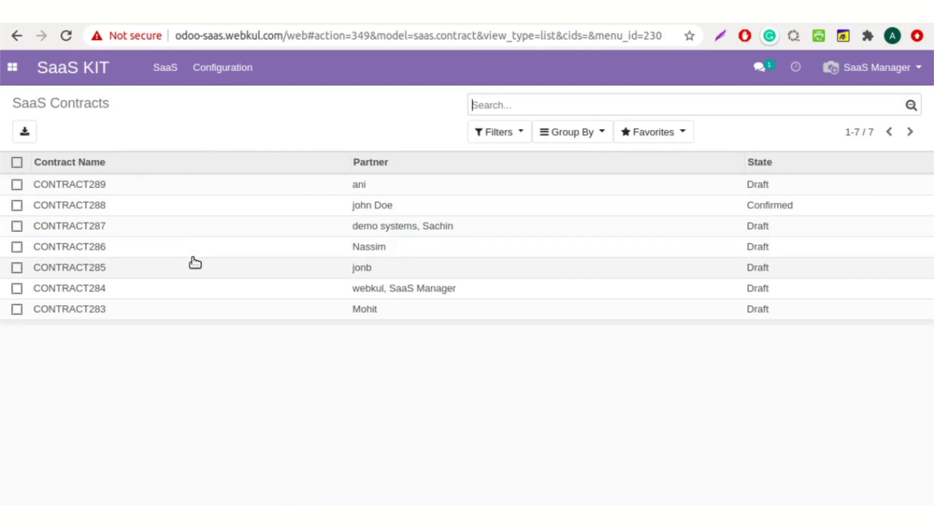
{"action": "left_click", "coordinate": [164, 190]}
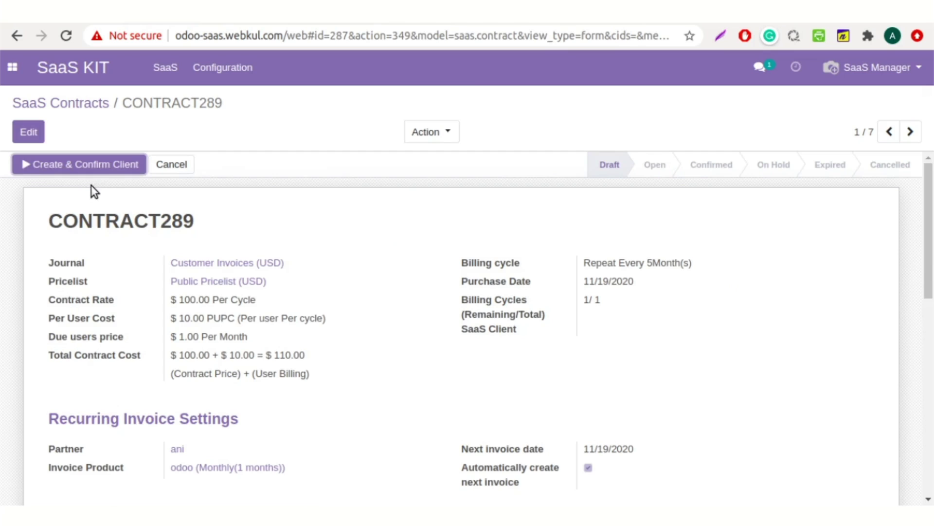
{"action": "left_click", "coordinate": [20, 132]}
{"action": "scroll", "coordinate": [146, 282], "scroll_direction": "down", "scroll_amount": 3}
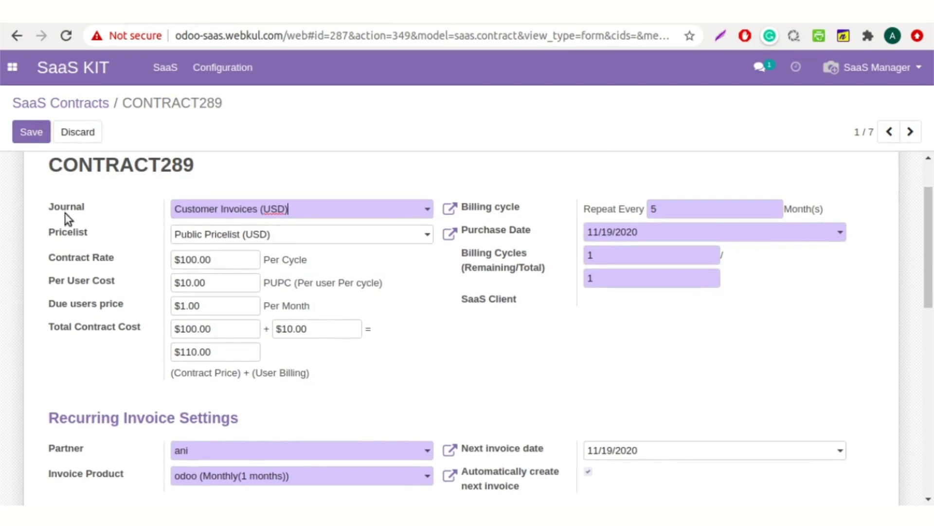
{"action": "scroll", "coordinate": [425, 360], "scroll_direction": "down", "scroll_amount": 5}
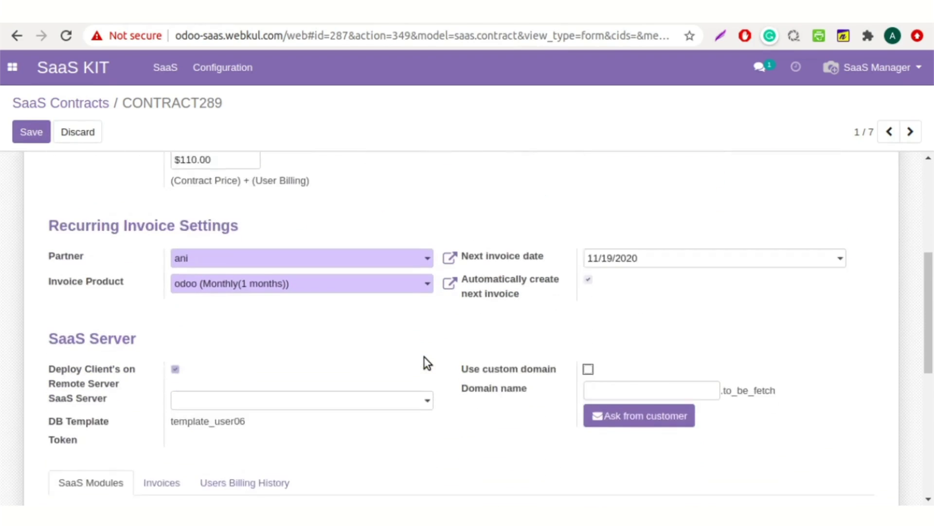
{"action": "scroll", "coordinate": [425, 363], "scroll_direction": "down", "scroll_amount": 1}
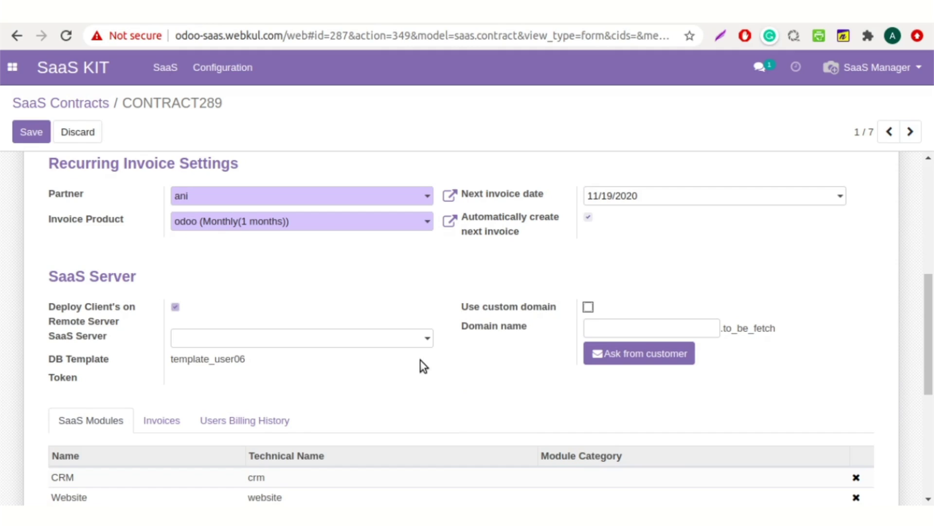
{"action": "scroll", "coordinate": [380, 364], "scroll_direction": "down", "scroll_amount": 1}
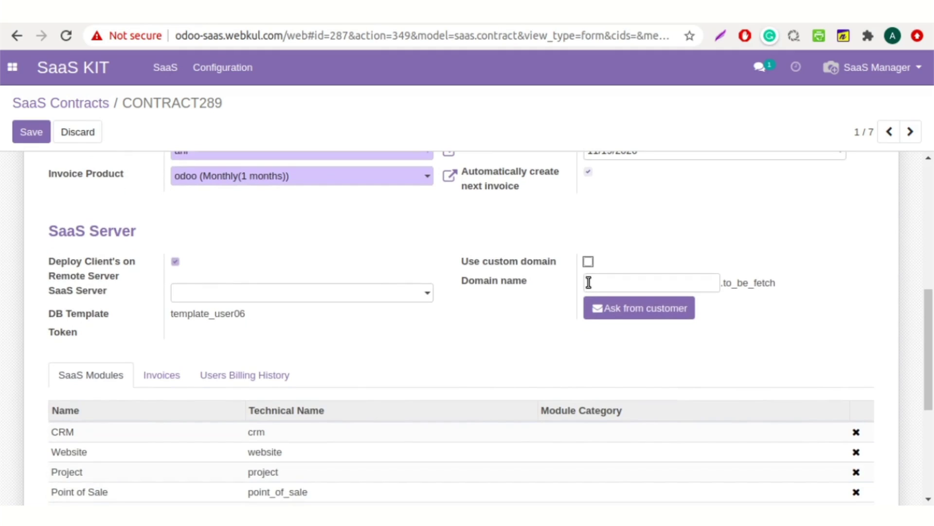
{"action": "left_click", "coordinate": [610, 282]}
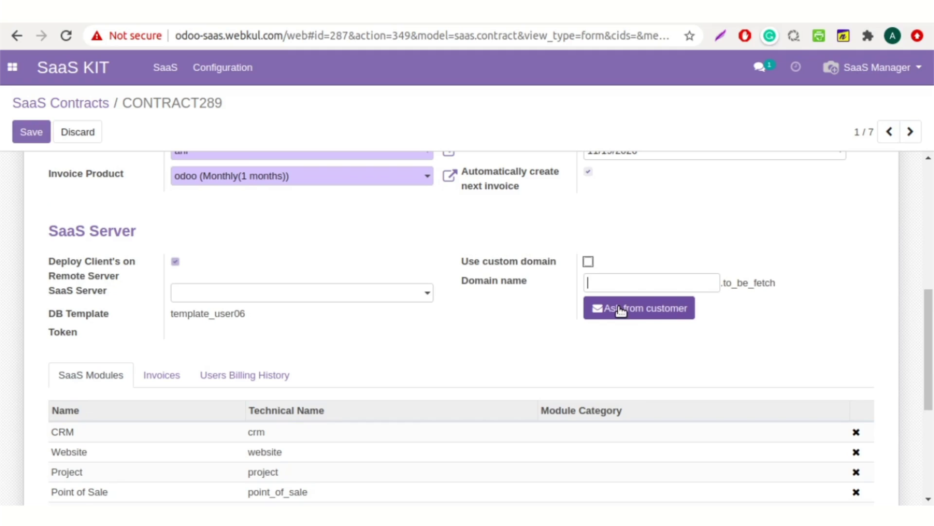
{"action": "left_click", "coordinate": [588, 261]}
{"action": "left_click", "coordinate": [588, 261]}
{"action": "left_click", "coordinate": [607, 284]}
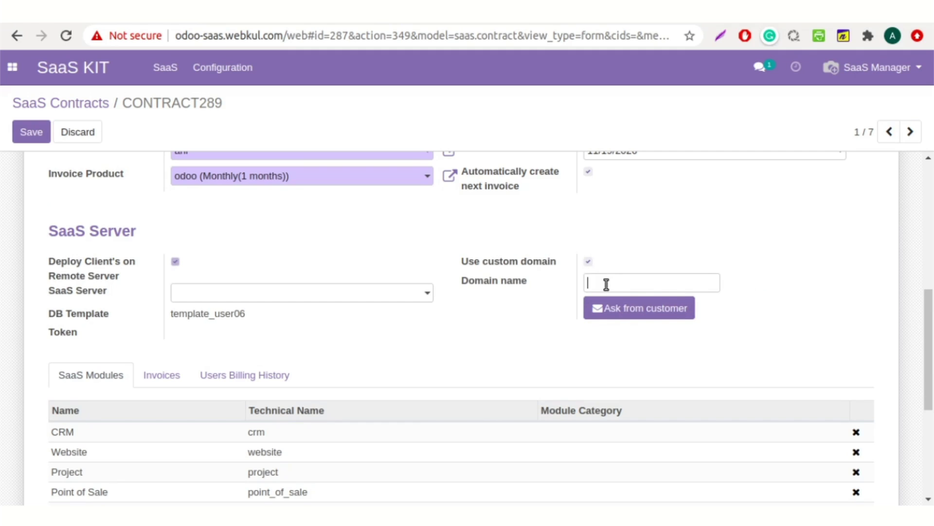
{"action": "type", "text": "www.webkul.com"}
{"action": "scroll", "coordinate": [315, 289], "scroll_direction": "down", "scroll_amount": 1}
{"action": "scroll", "coordinate": [314, 289], "scroll_direction": "up", "scroll_amount": 5}
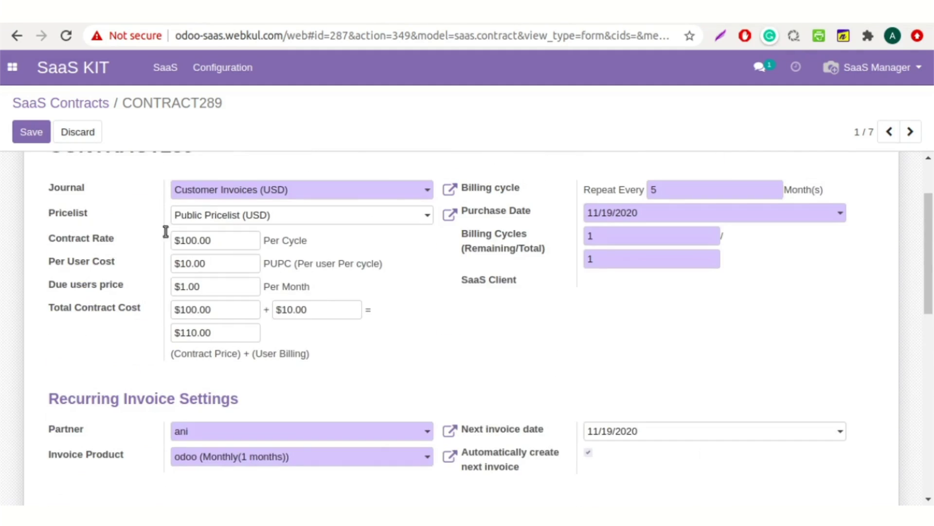
{"action": "left_click", "coordinate": [30, 130]}
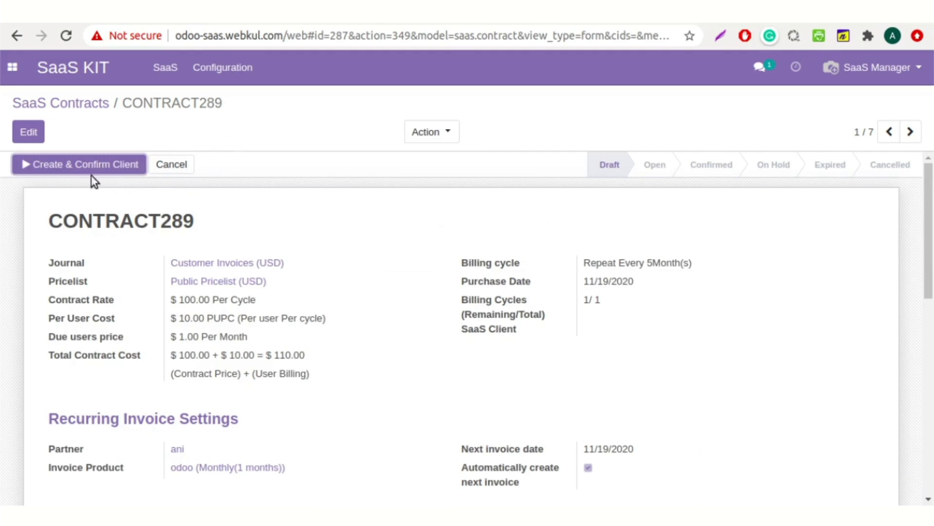
{"action": "left_click", "coordinate": [75, 169]}
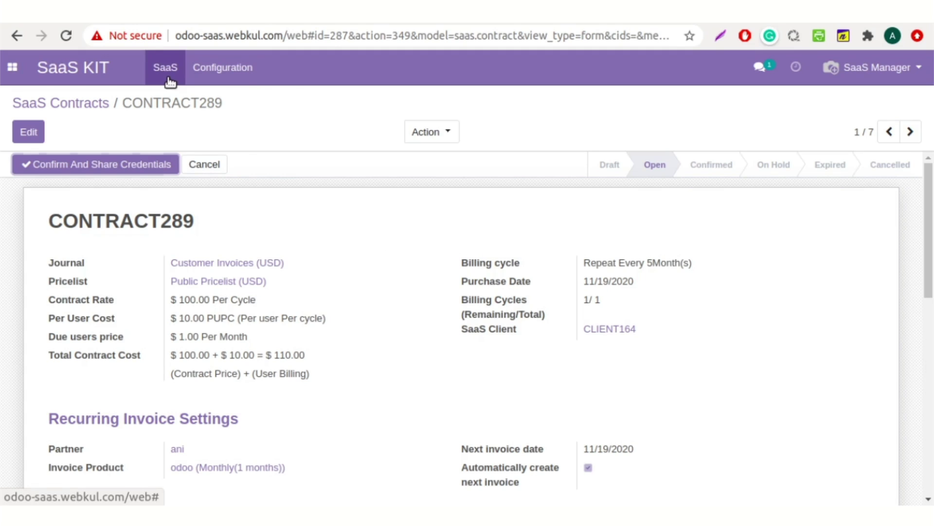
{"action": "left_click", "coordinate": [170, 80]}
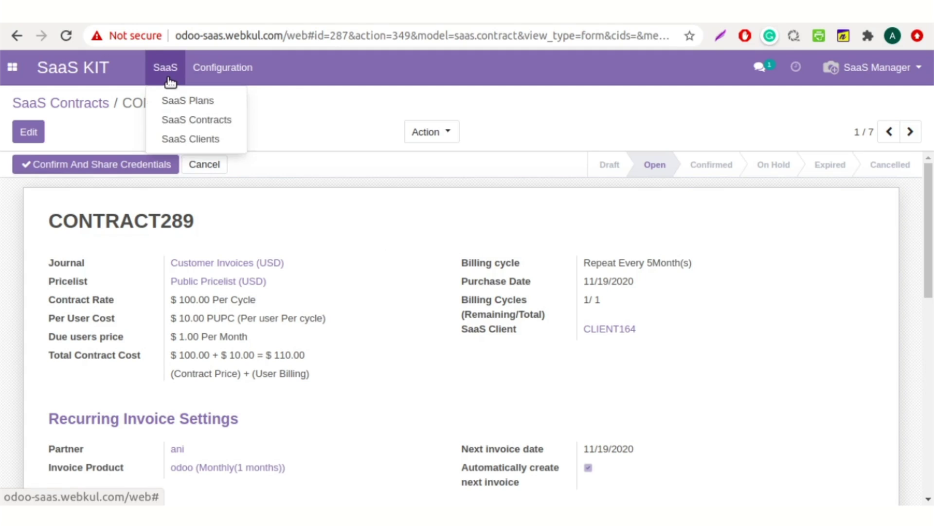
{"action": "left_click", "coordinate": [189, 141]}
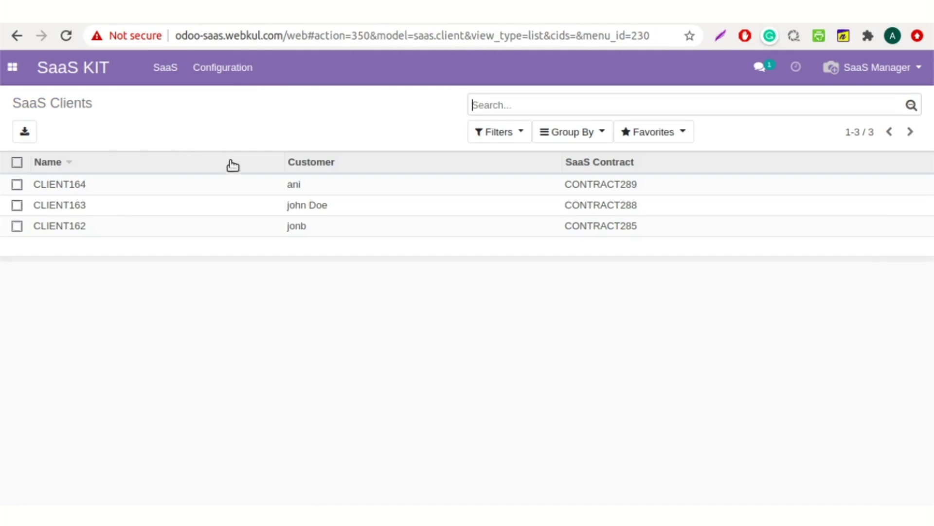
{"action": "double_click", "coordinate": [167, 188]}
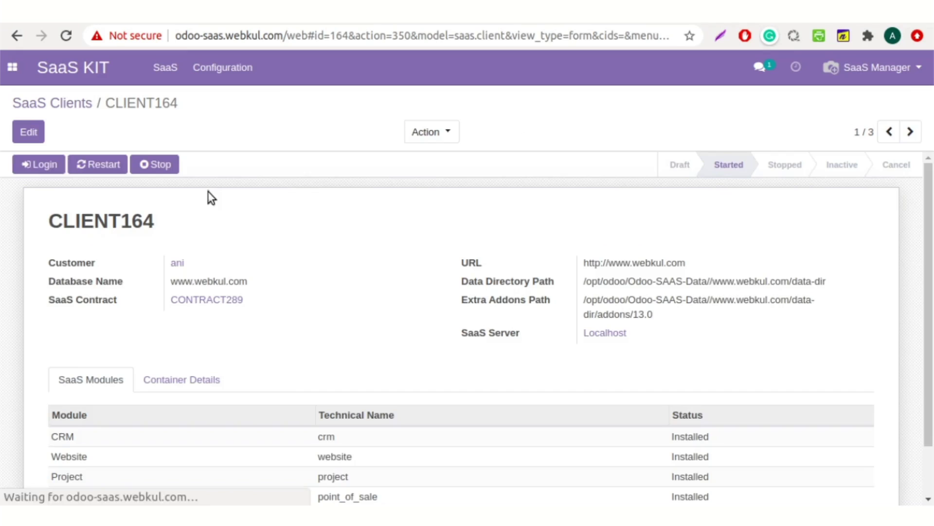
{"action": "scroll", "coordinate": [253, 285], "scroll_direction": "down", "scroll_amount": 2}
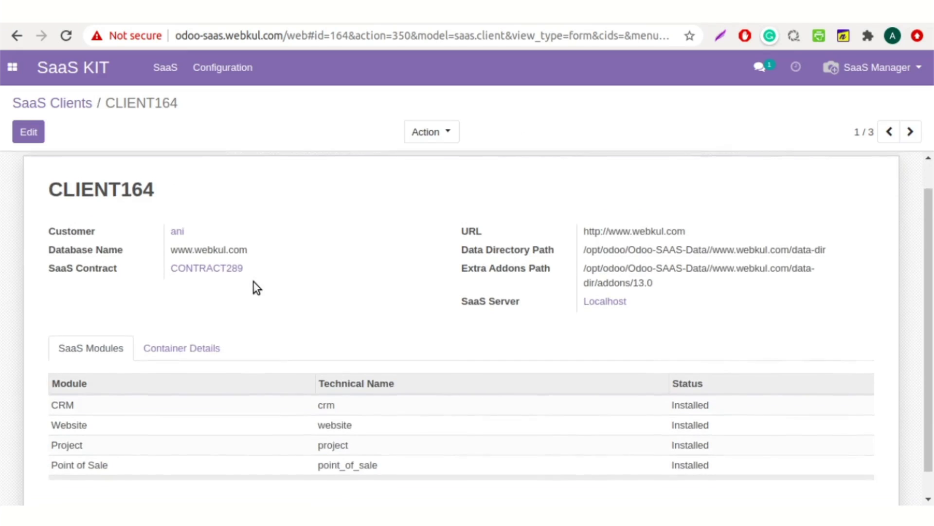
{"action": "scroll", "coordinate": [253, 287], "scroll_direction": "up", "scroll_amount": 2}
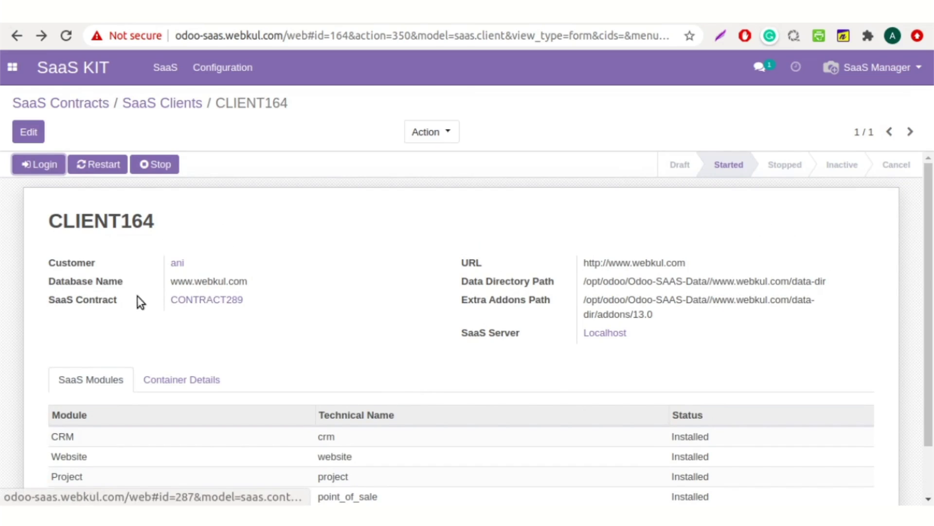
{"action": "left_click", "coordinate": [224, 305]}
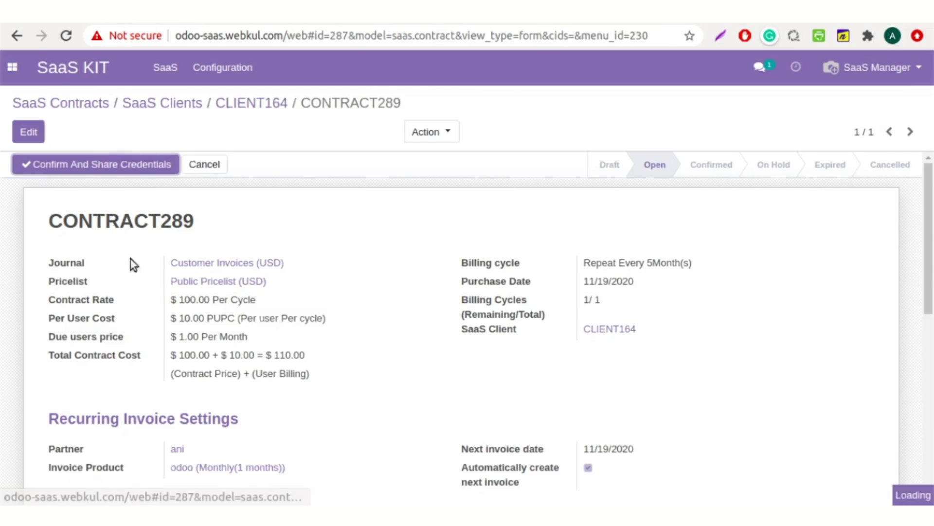
- Confirm CONTRACT289 for credential sharing and save the customer's contact details
{"action": "left_click", "coordinate": [103, 168]}
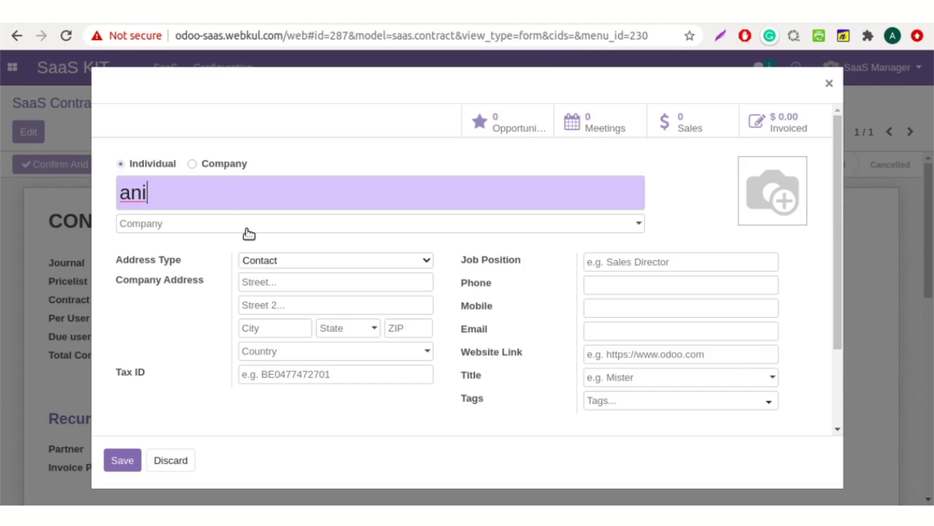
{"action": "scroll", "coordinate": [267, 249], "scroll_direction": "down", "scroll_amount": 2}
{"action": "scroll", "coordinate": [268, 248], "scroll_direction": "up", "scroll_amount": 2}
{"action": "scroll", "coordinate": [267, 248], "scroll_direction": "down", "scroll_amount": 1}
{"action": "scroll", "coordinate": [267, 249], "scroll_direction": "up", "scroll_amount": 1}
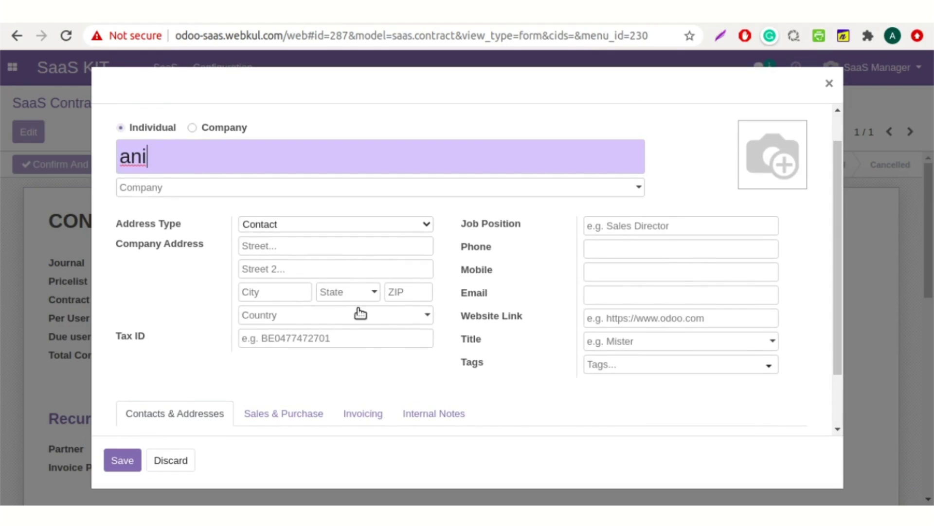
{"action": "left_click", "coordinate": [124, 460]}
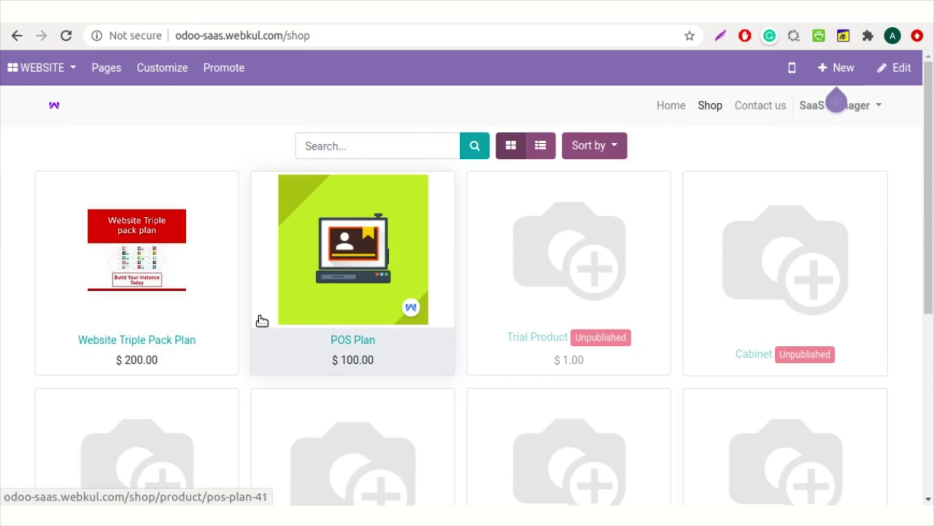
- Configure the Website Triple Pack Plan as a quarterly subscription for 4 users
{"action": "left_click", "coordinate": [181, 299]}
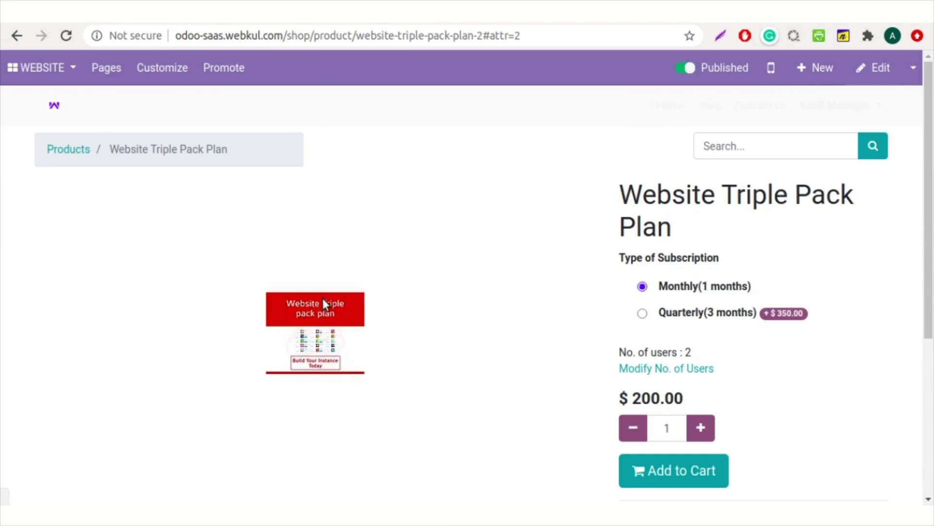
{"action": "left_click", "coordinate": [643, 314]}
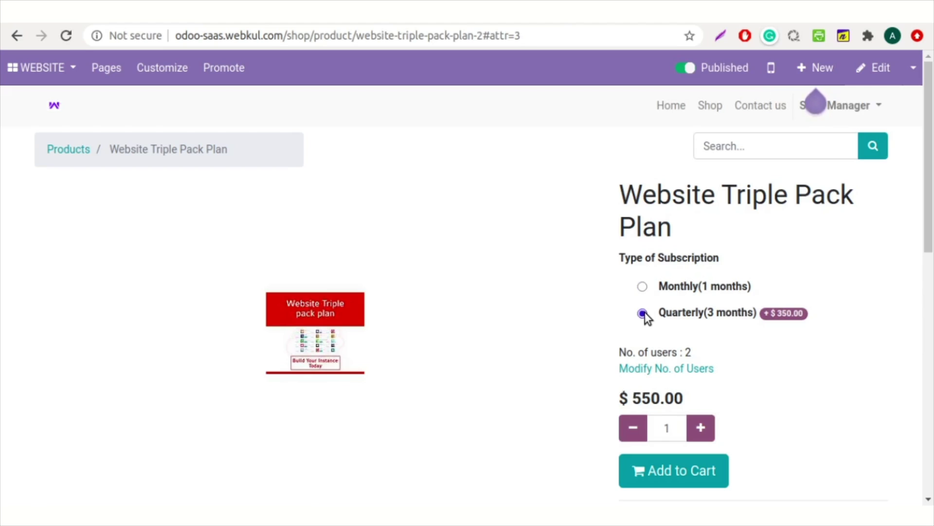
{"action": "scroll", "coordinate": [640, 316], "scroll_direction": "down", "scroll_amount": 1}
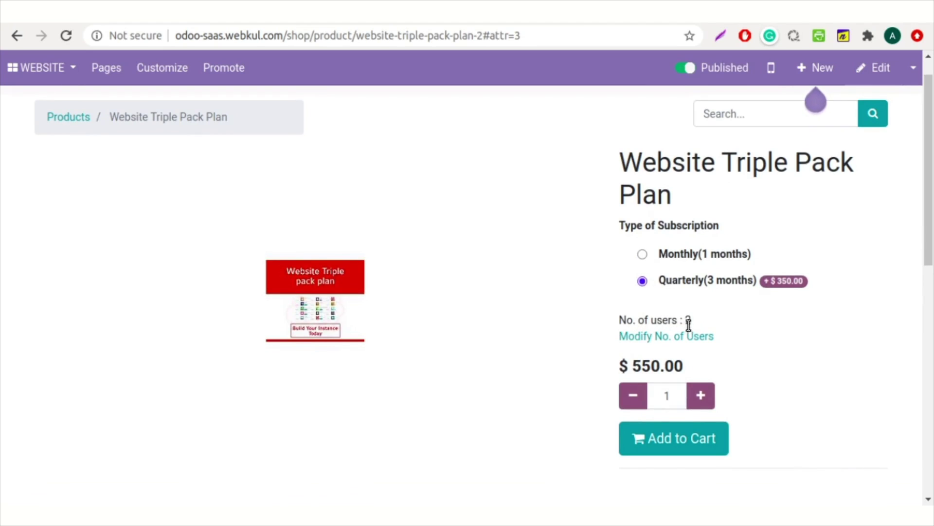
{"action": "scroll", "coordinate": [679, 334], "scroll_direction": "up", "scroll_amount": 1}
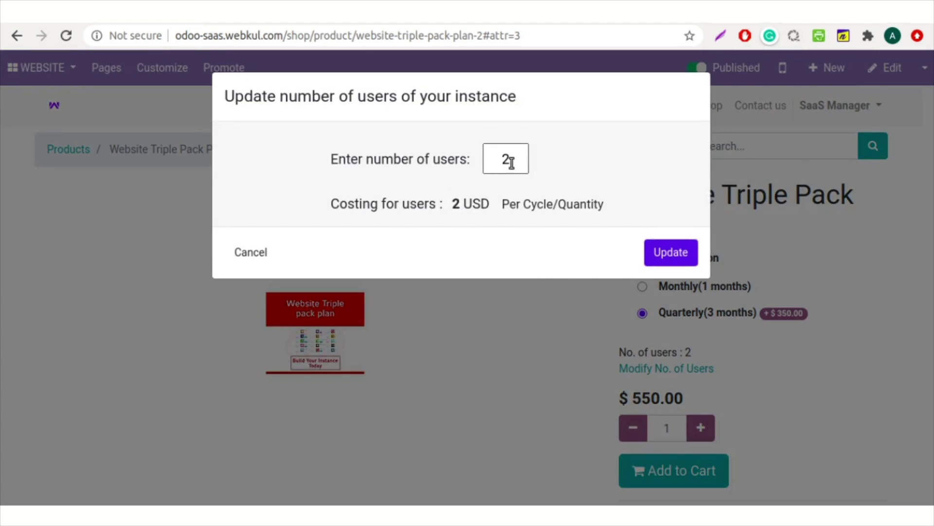
{"action": "double_click", "coordinate": [512, 163]}
{"action": "type", "text": "4"}
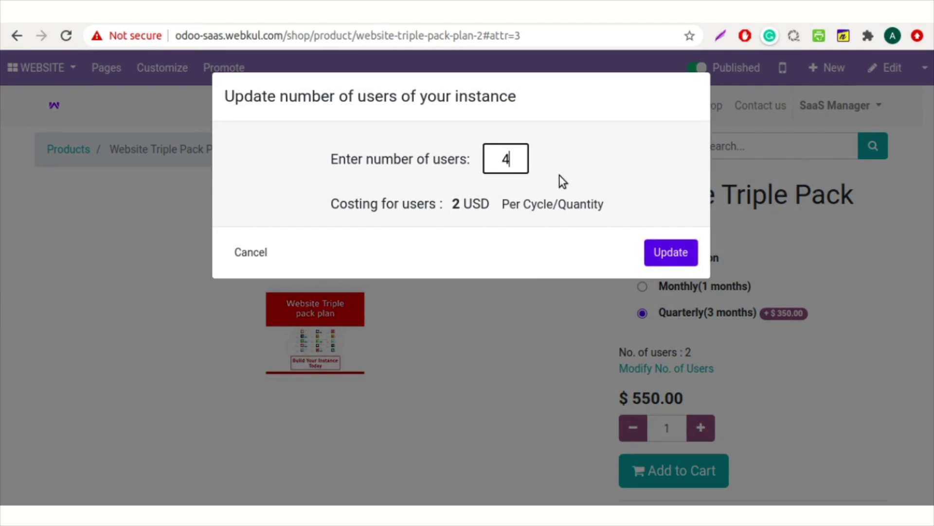
{"action": "left_click", "coordinate": [662, 263]}
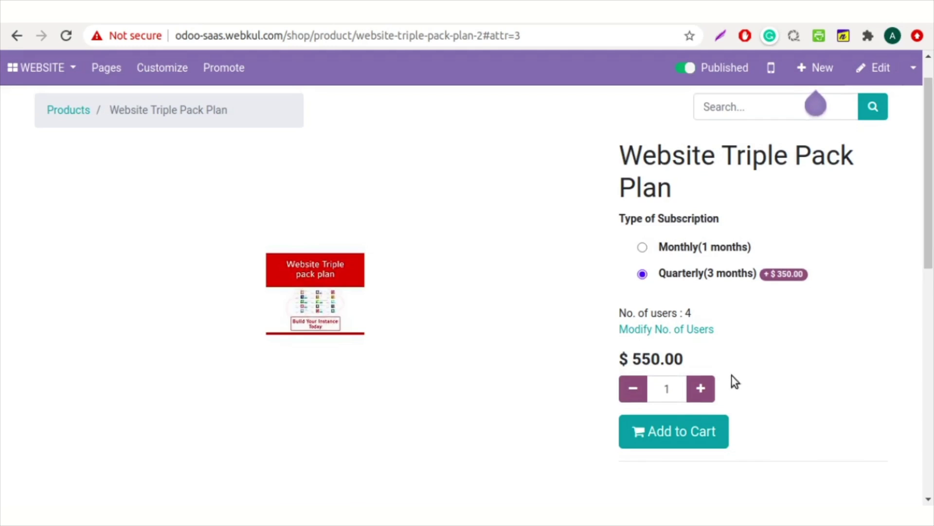
- Add the plan to the cart, check out, and pay the $637.10 total
{"action": "left_click", "coordinate": [674, 431]}
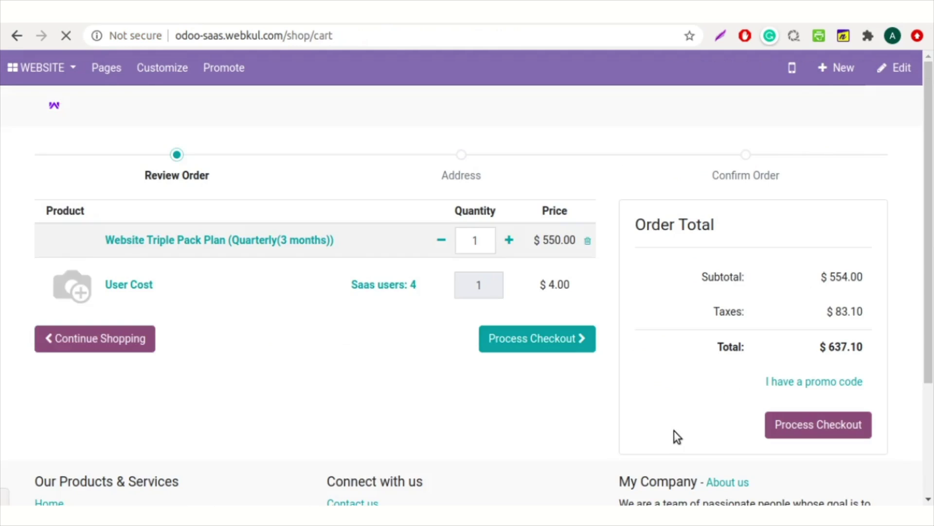
{"action": "left_click", "coordinate": [515, 361]}
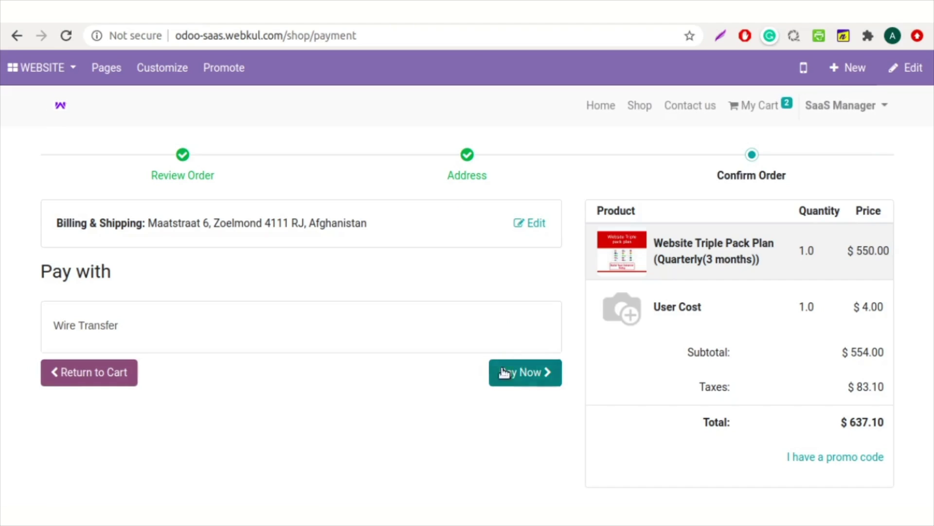
{"action": "left_click", "coordinate": [528, 373]}
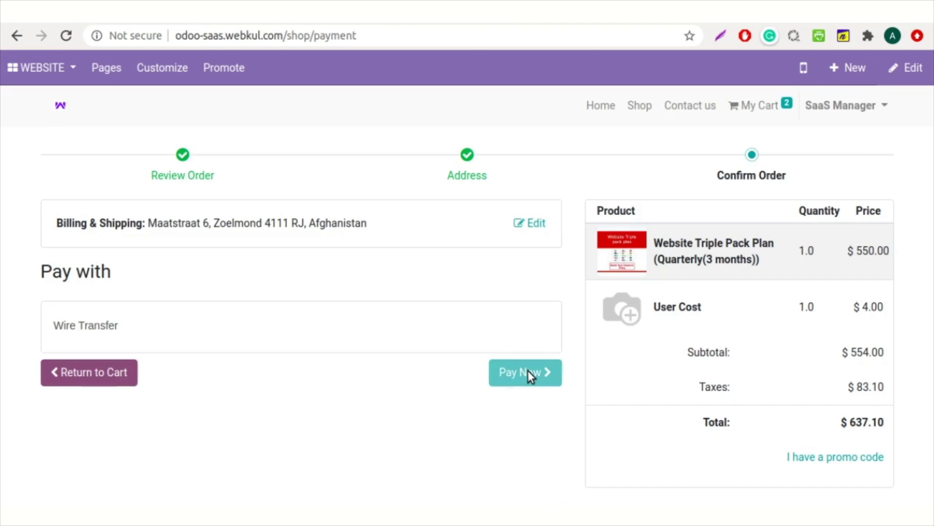